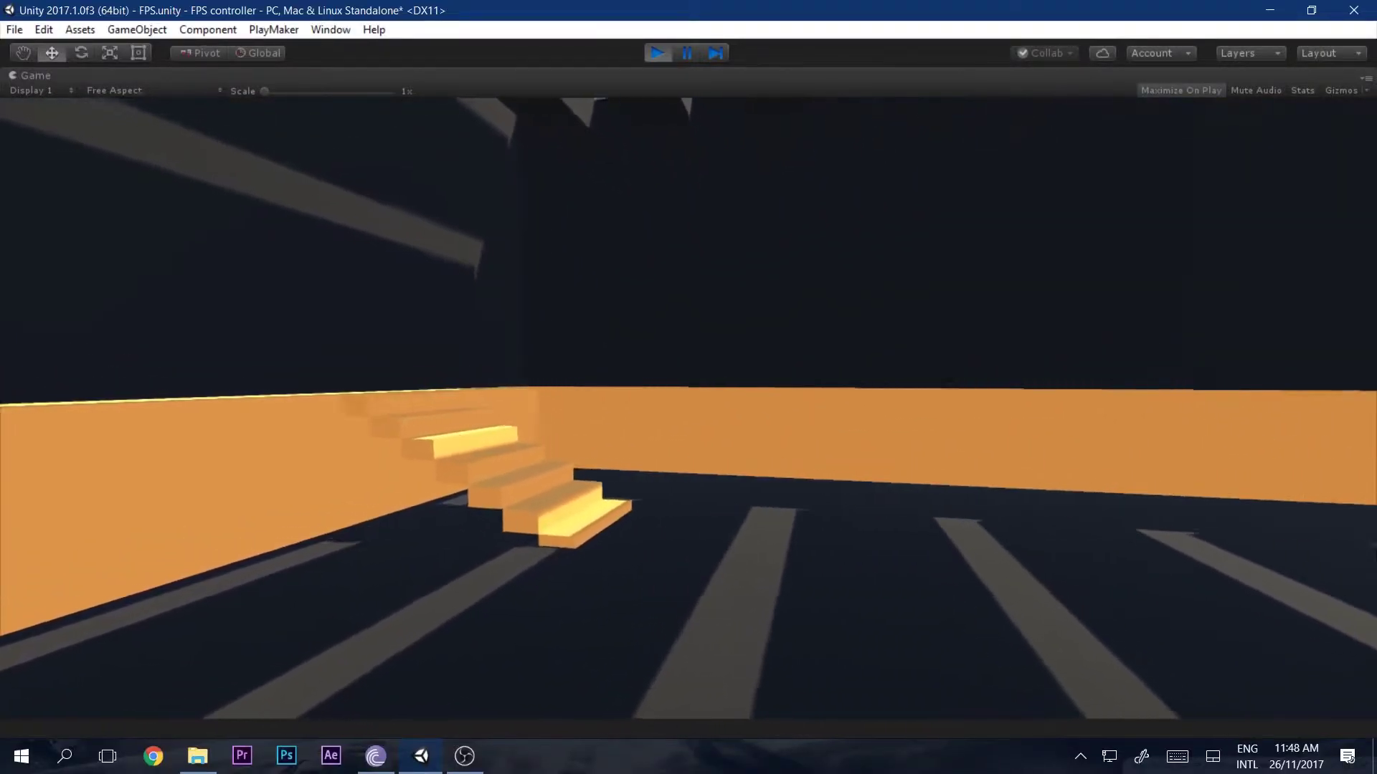
{"action": "key", "text": "w"}
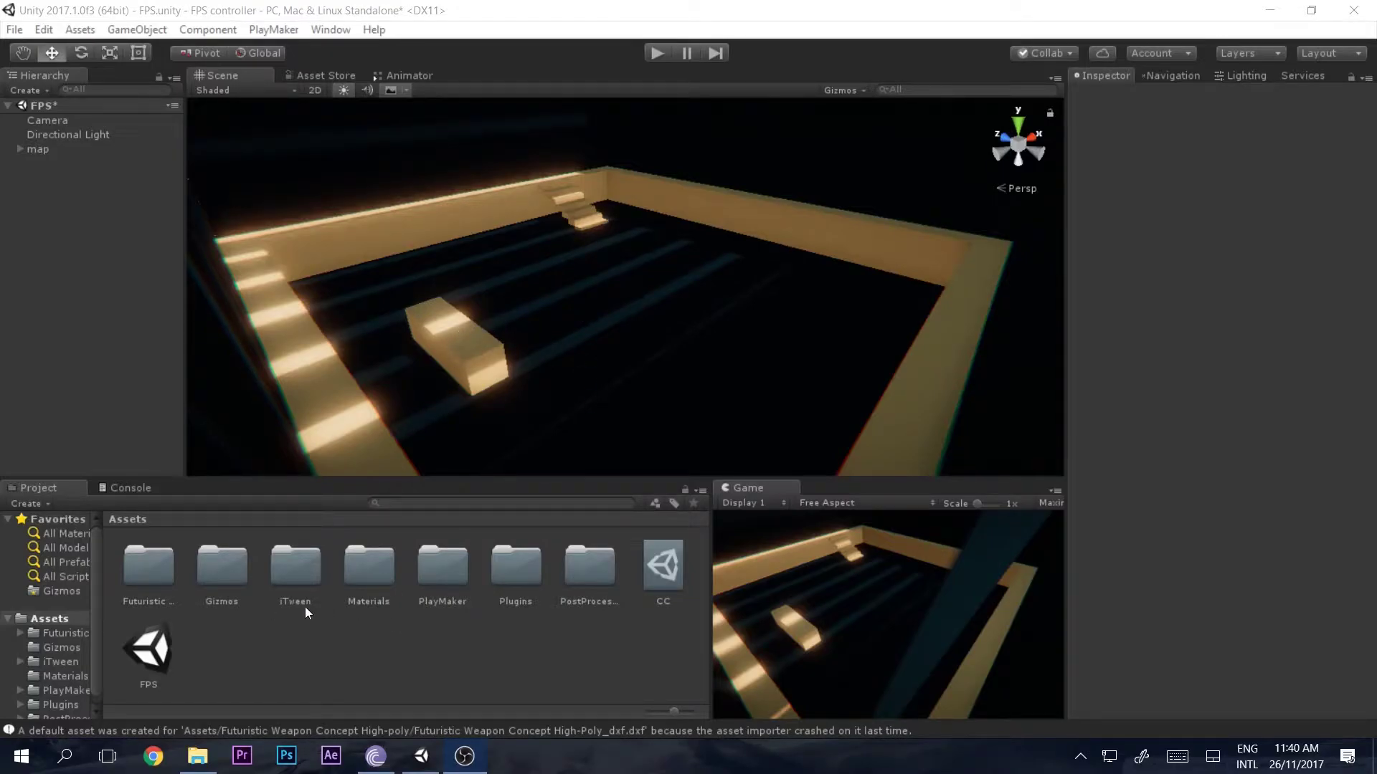
{"action": "left_click", "coordinate": [226, 579]}
{"action": "left_click", "coordinate": [295, 572]}
{"action": "left_click", "coordinate": [369, 572]}
{"action": "left_click", "coordinate": [442, 572]}
{"action": "left_click", "coordinate": [516, 574]}
{"action": "left_click", "coordinate": [556, 576]}
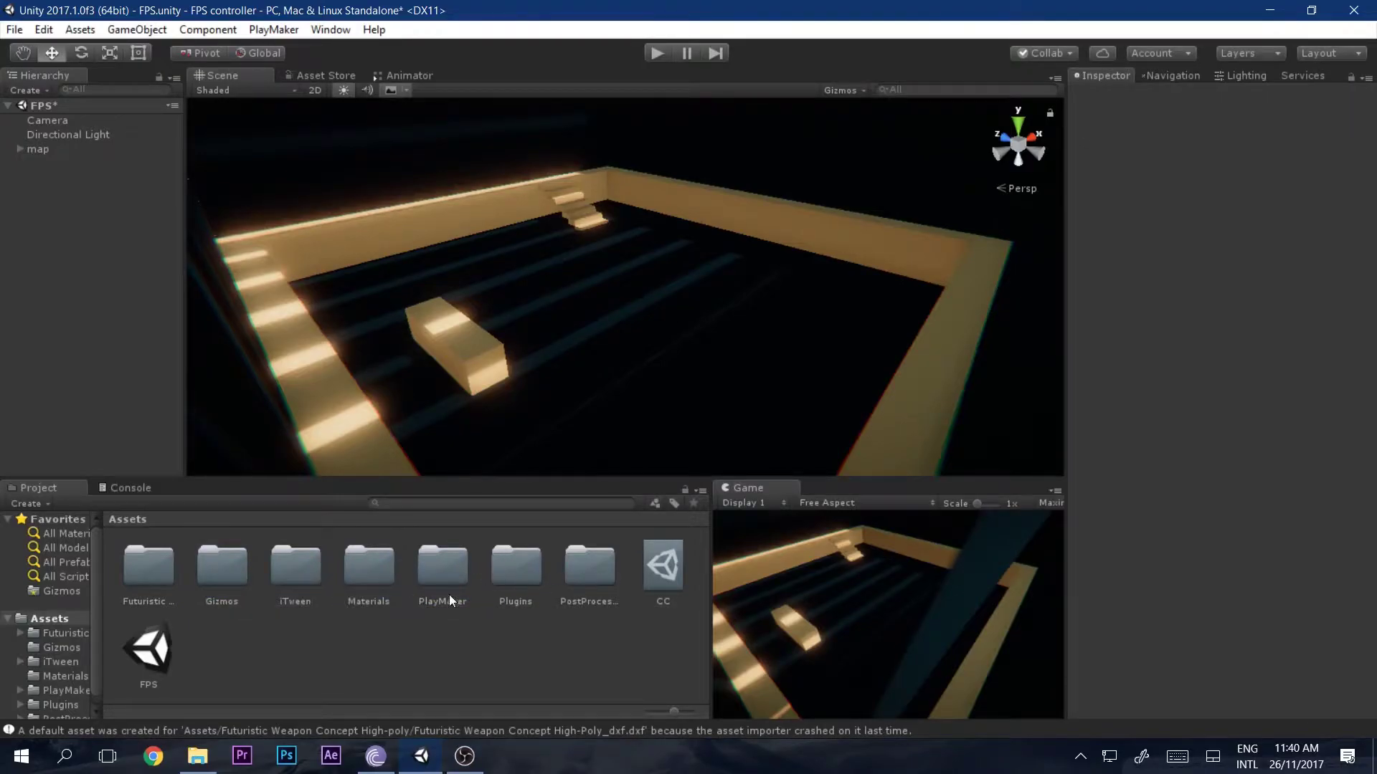
{"action": "left_click", "coordinate": [574, 570]}
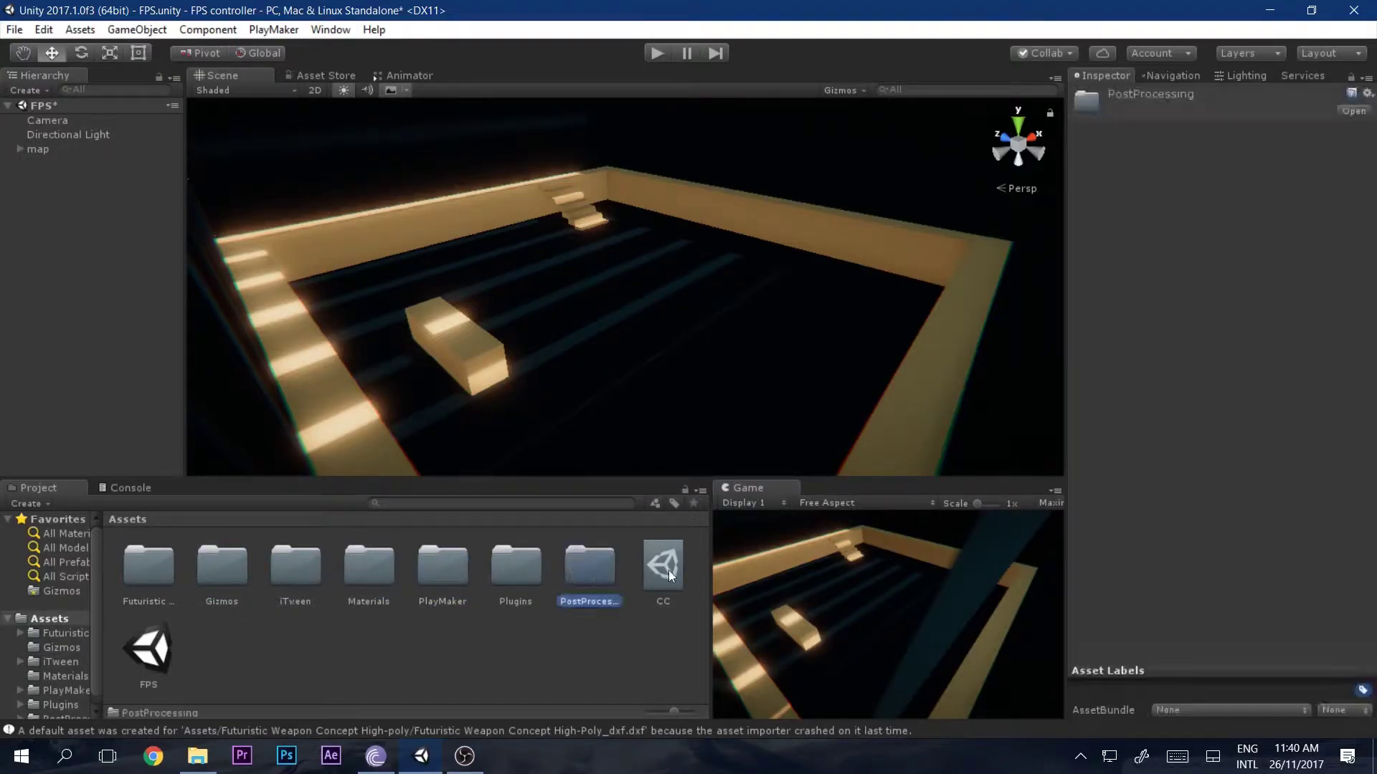
Step: Disable and re-enable the camera's Post Processing Behaviour to compare the scene with and without effects
{"action": "left_click", "coordinate": [70, 119]}
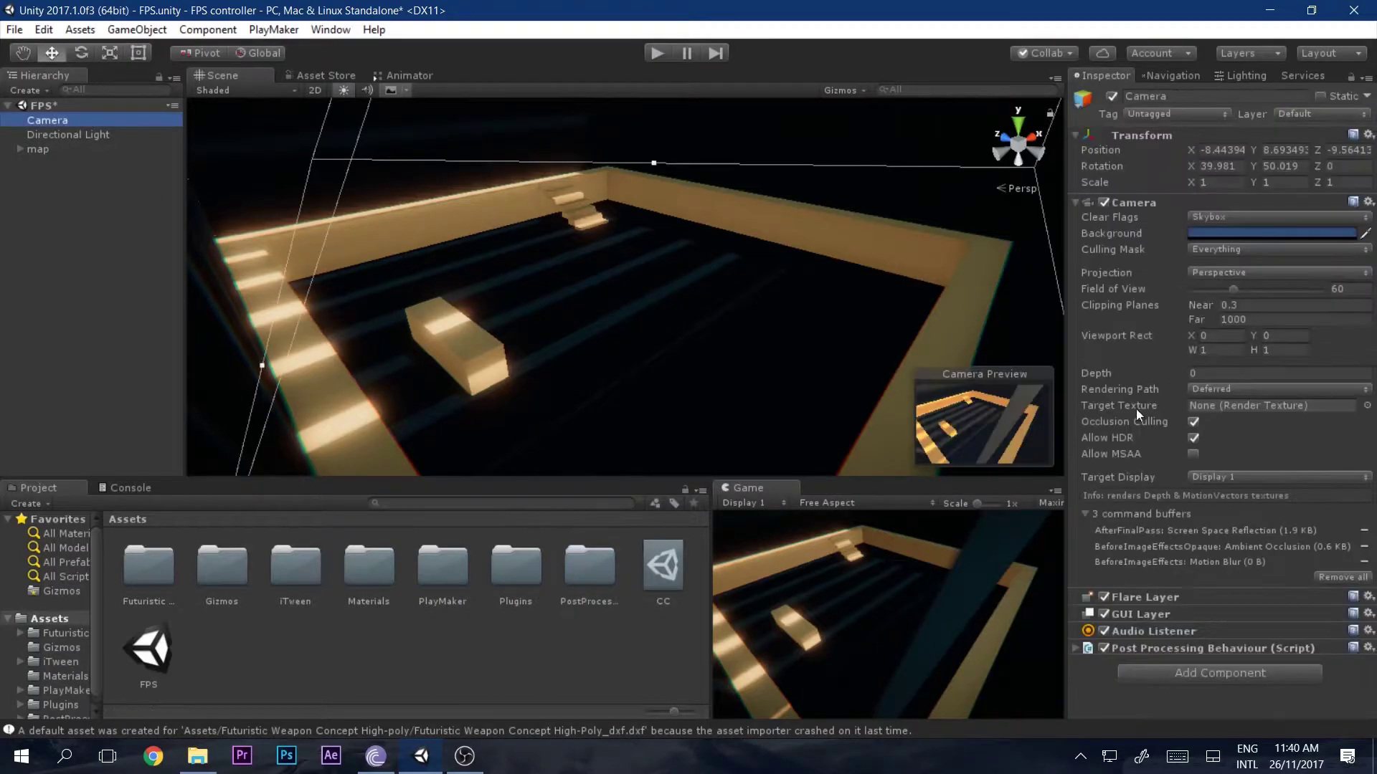
{"action": "left_click", "coordinate": [1104, 648]}
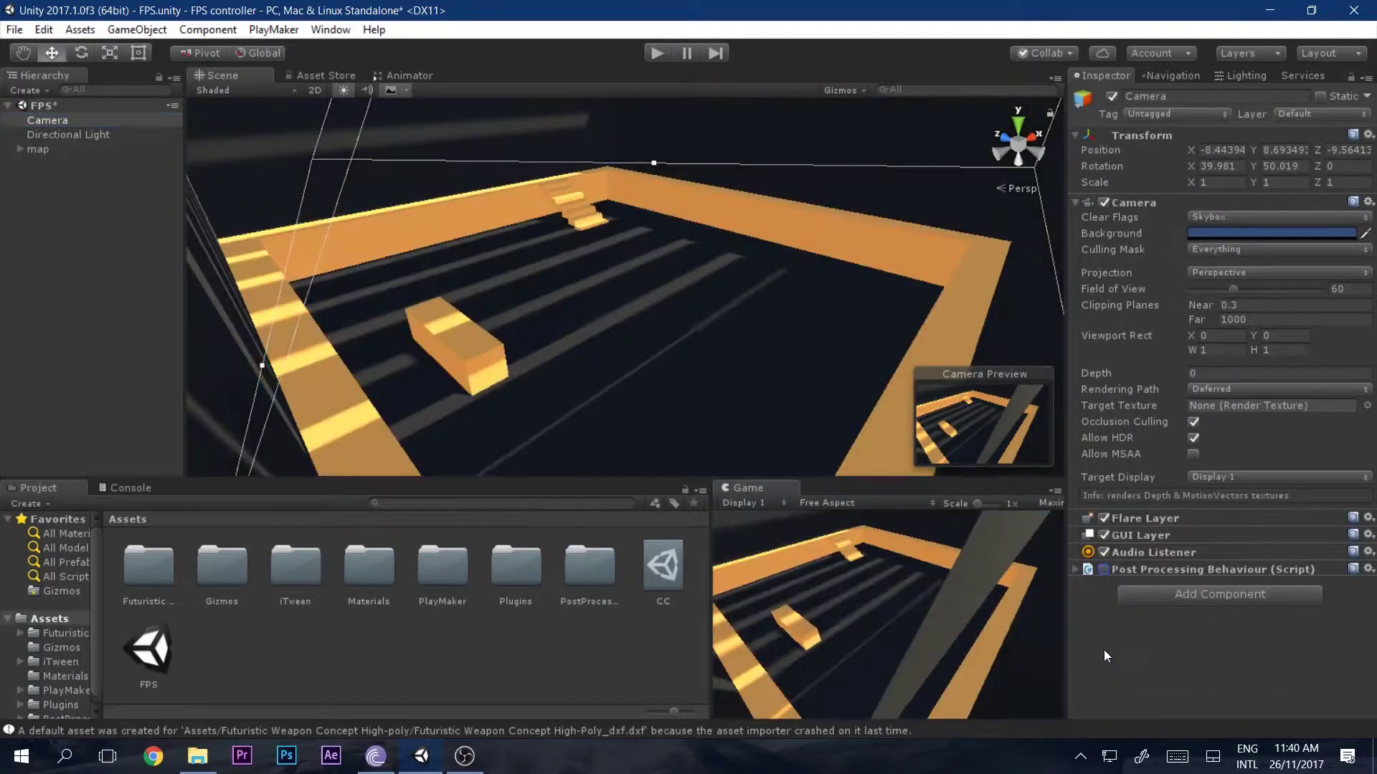
{"action": "left_click", "coordinate": [1103, 571]}
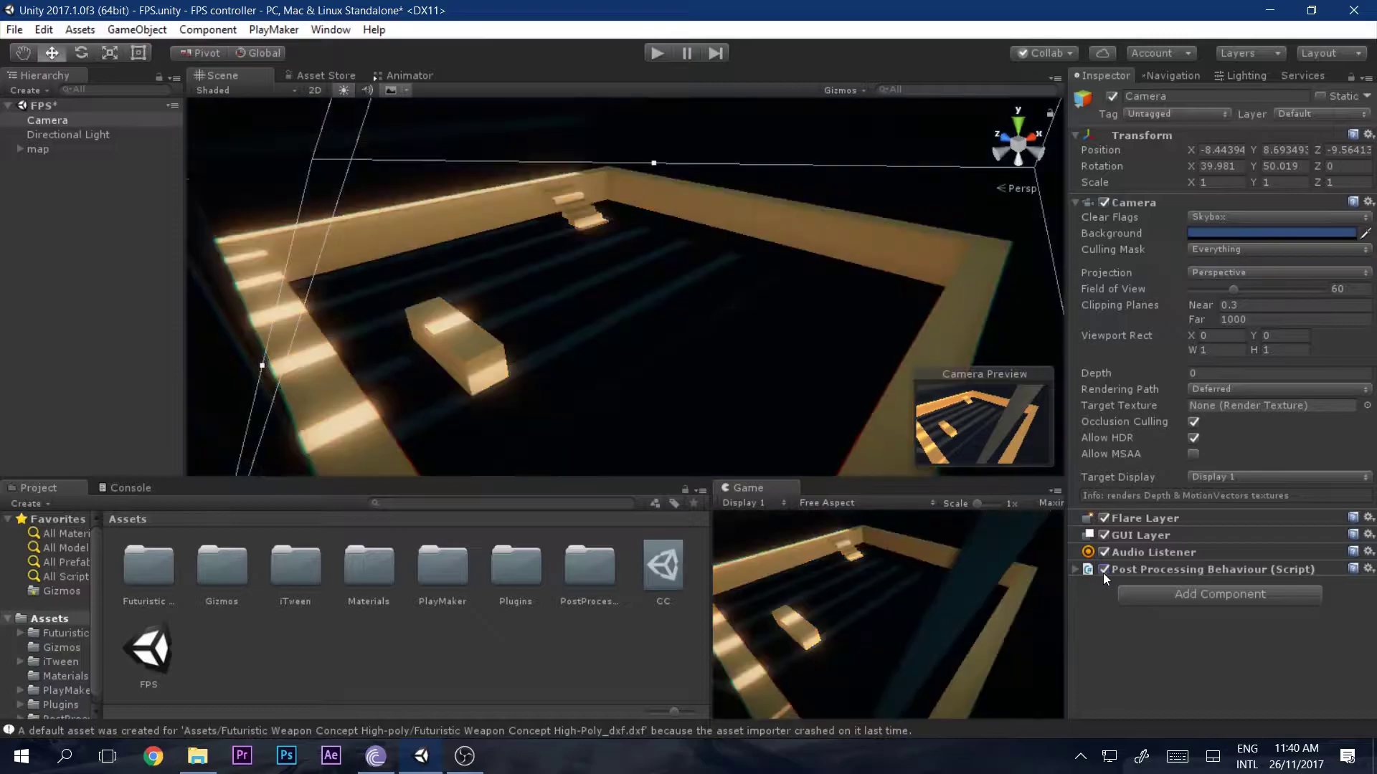
Step: Create a 3D capsule object in the scene
{"action": "left_click", "coordinate": [59, 164]}
{"action": "right_click", "coordinate": [61, 192]}
{"action": "mouse_move", "coordinate": [118, 358]}
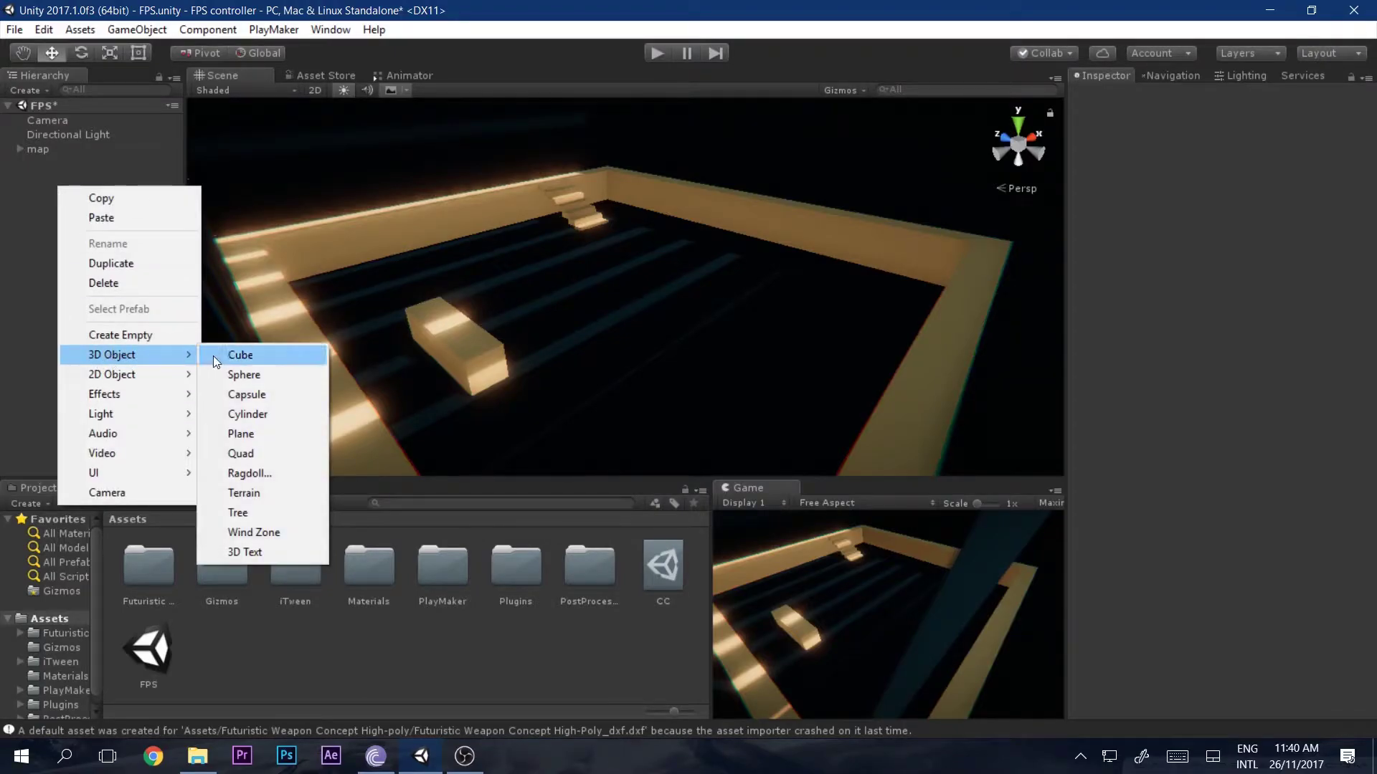
{"action": "left_click", "coordinate": [247, 398]}
{"action": "scroll", "coordinate": [668, 294], "scroll_direction": "up", "scroll_amount": 3}
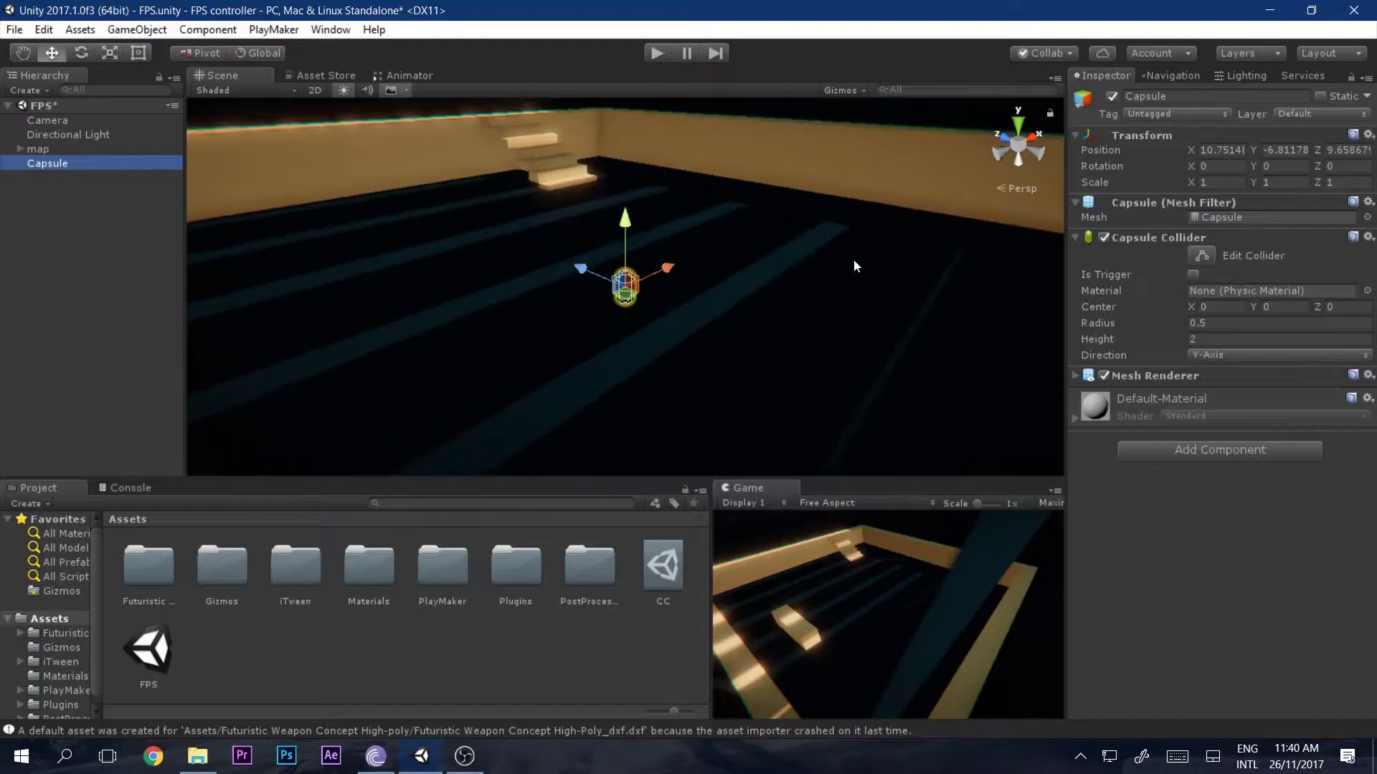
Step: Reset the capsule's transform and raise it above the floor to a Y position of about 1.42
{"action": "left_click", "coordinate": [1368, 135]}
{"action": "left_click", "coordinate": [1289, 160]}
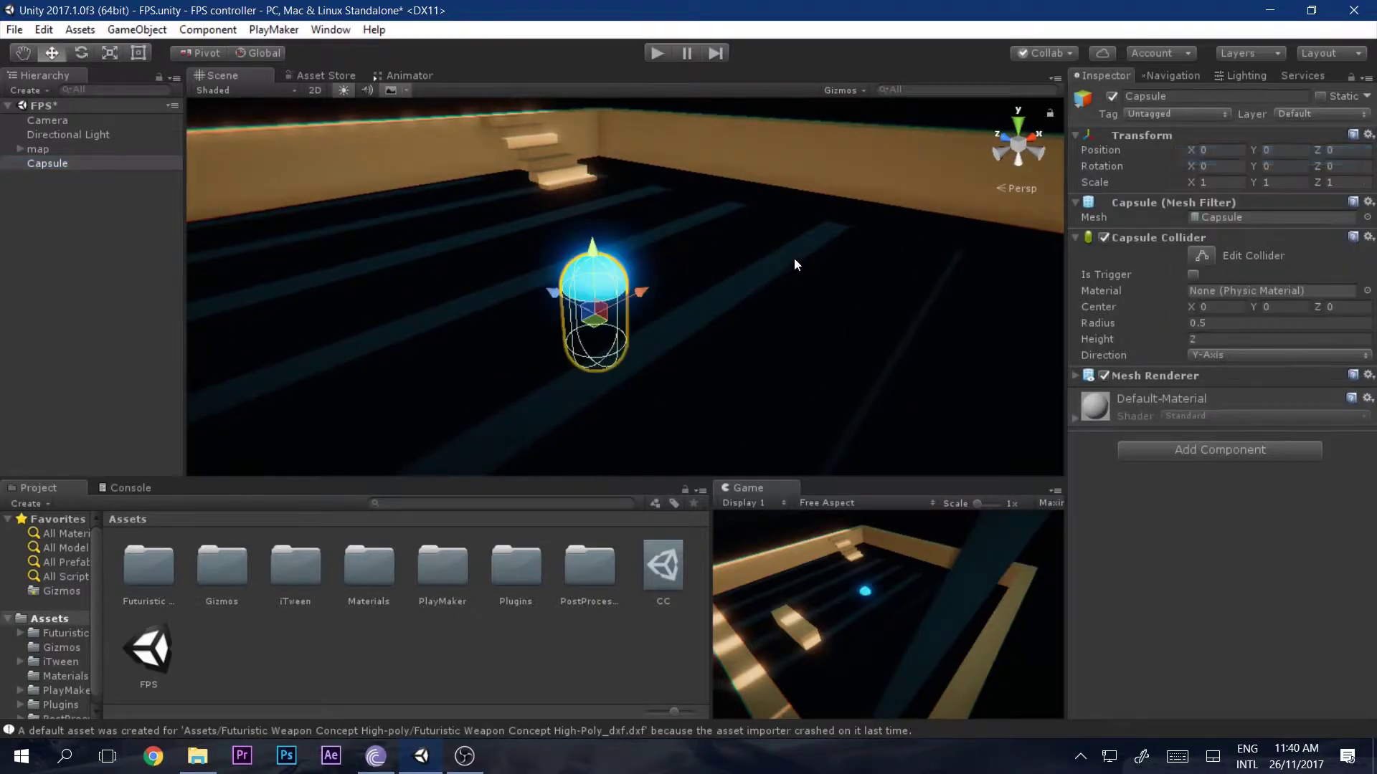
{"action": "left_click_drag", "start_coordinate": [594, 248], "coordinate": [580, 182]}
Step: Disable the Post Processing Behaviour script on the camera
{"action": "left_click", "coordinate": [58, 121]}
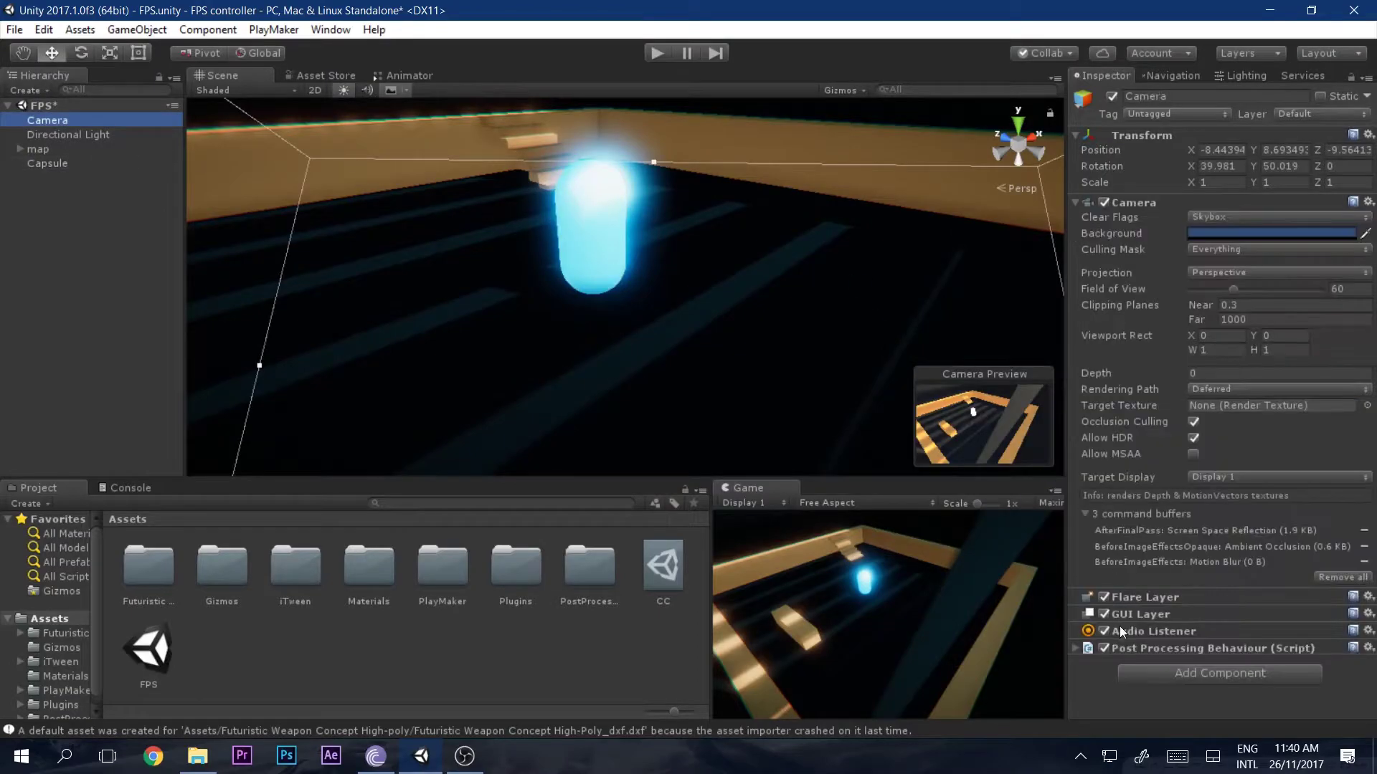
{"action": "left_click", "coordinate": [1103, 648]}
{"action": "middle_click_drag", "start_coordinate": [552, 165], "coordinate": [517, 187]}
Step: Add a PlayMakerFSM component to the capsule
{"action": "left_click", "coordinate": [605, 281]}
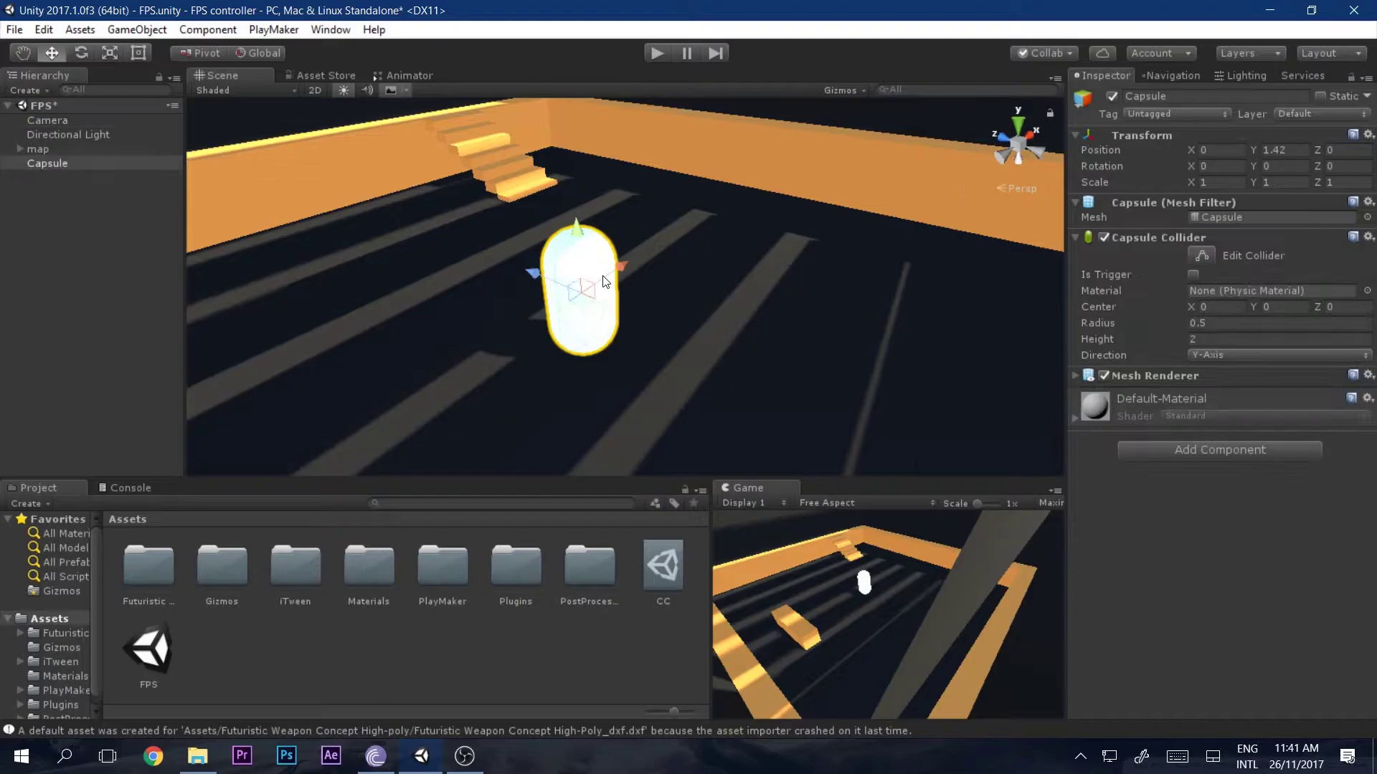
{"action": "left_click_drag", "start_coordinate": [604, 282], "coordinate": [713, 248], "text": "alt"}
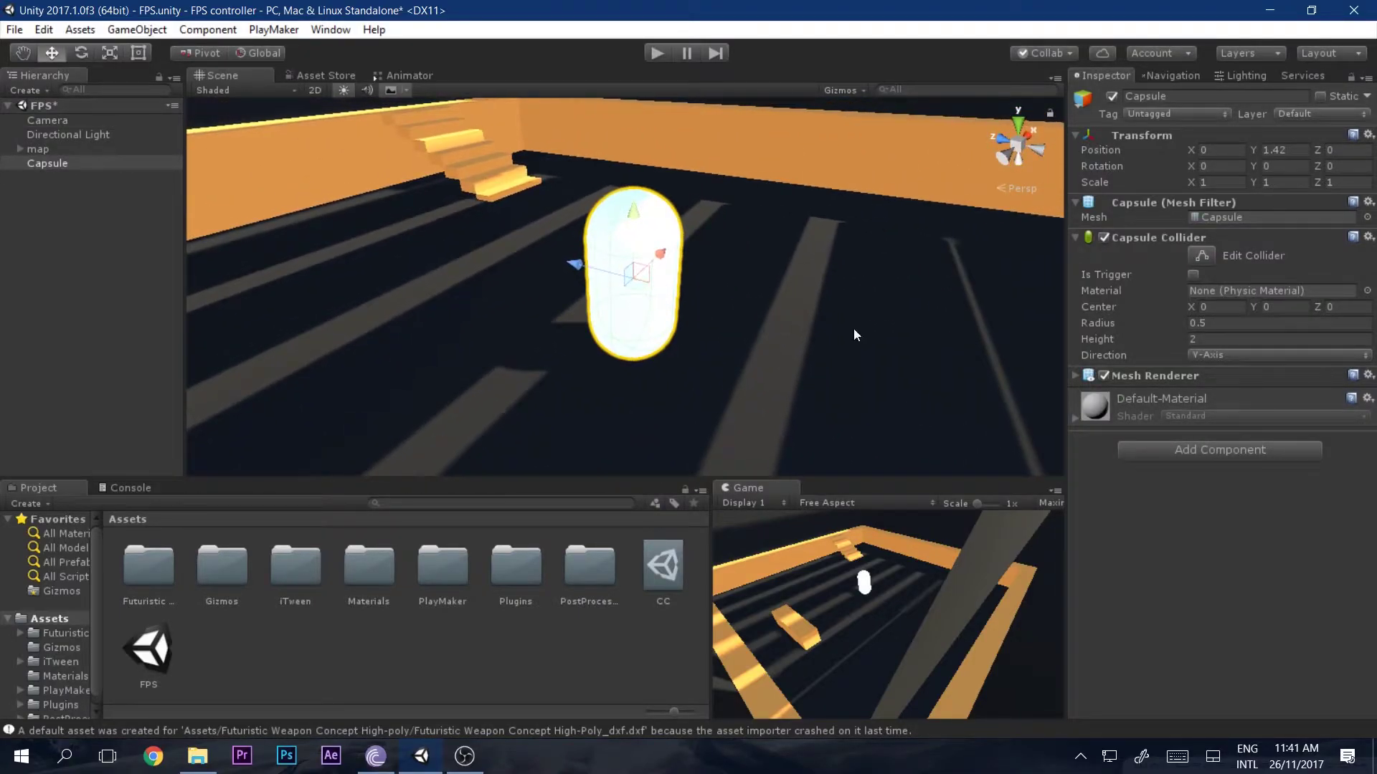
{"action": "left_click", "coordinate": [1148, 454]}
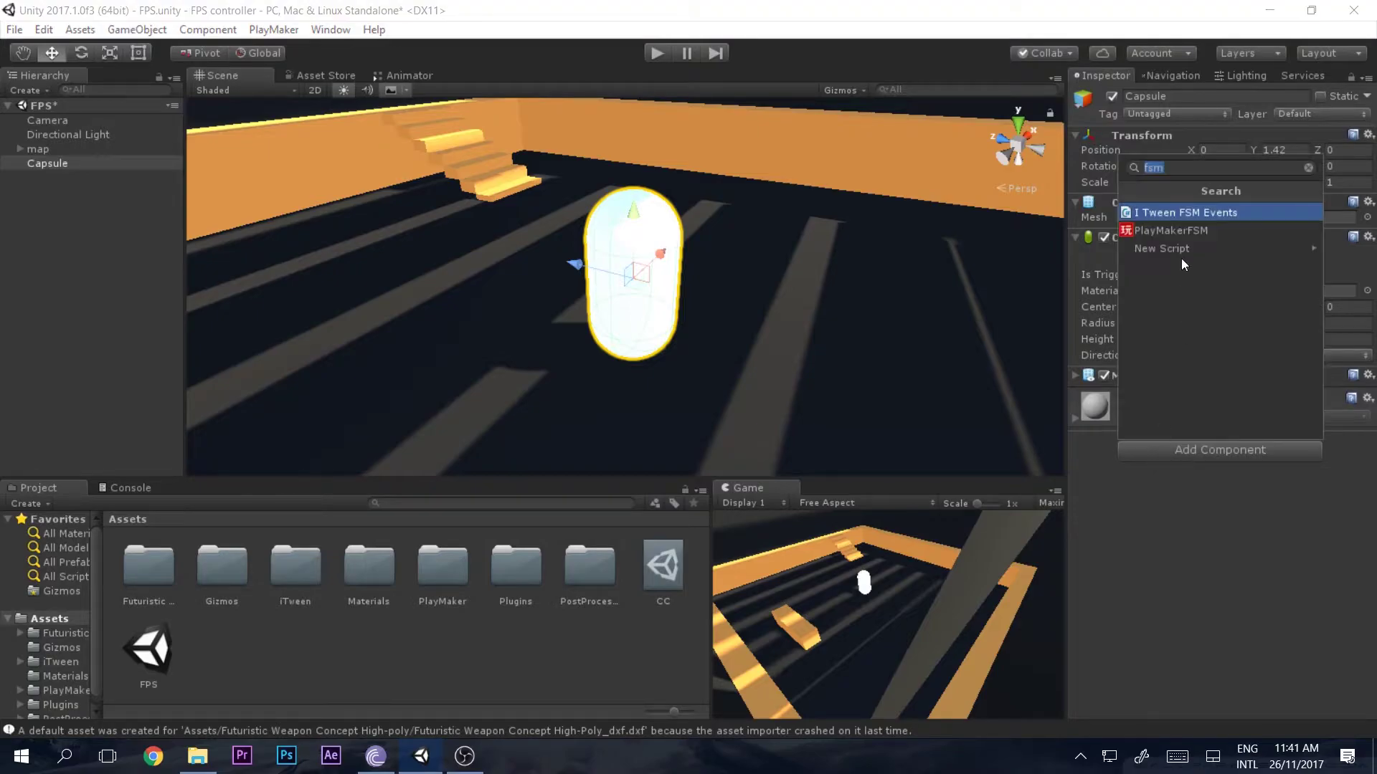
{"action": "left_click", "coordinate": [1176, 230]}
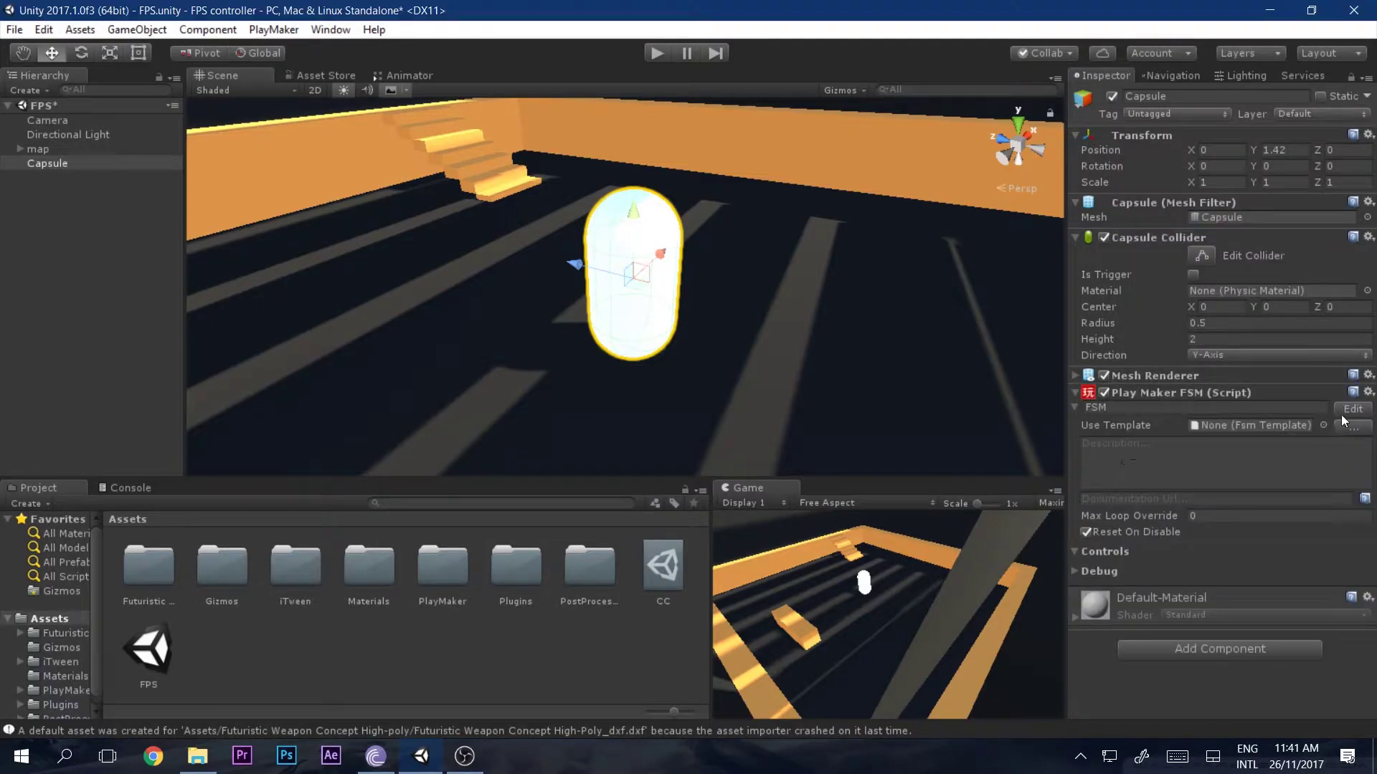
Step: Open the capsule's FSM in the PlayMaker editor and reposition the window so State 1's settings are fully in view
{"action": "left_click", "coordinate": [1108, 407]}
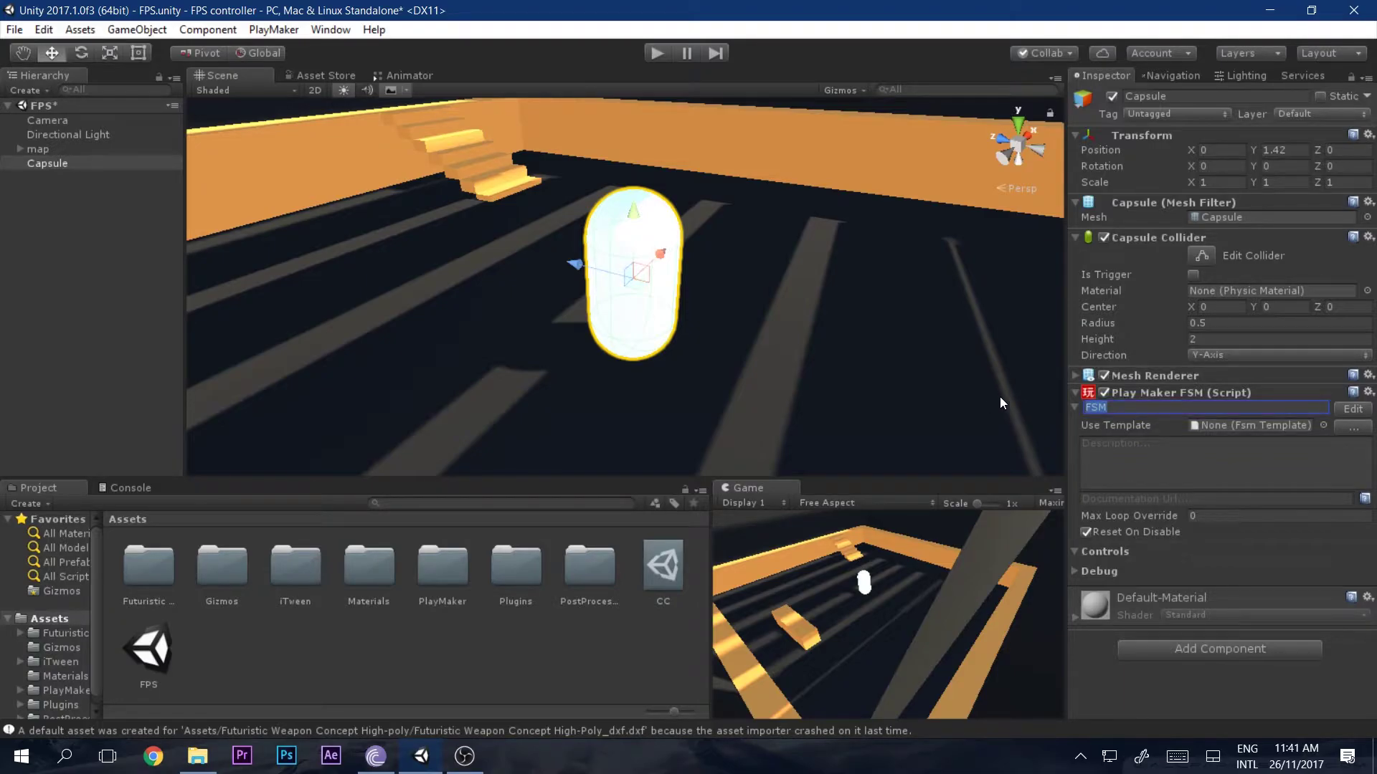
{"action": "left_click", "coordinate": [1353, 409]}
{"action": "left_click_drag", "start_coordinate": [605, 125], "coordinate": [708, 136]}
{"action": "middle_click_drag", "start_coordinate": [543, 256], "coordinate": [780, 351]}
{"action": "double_click", "coordinate": [1161, 330]}
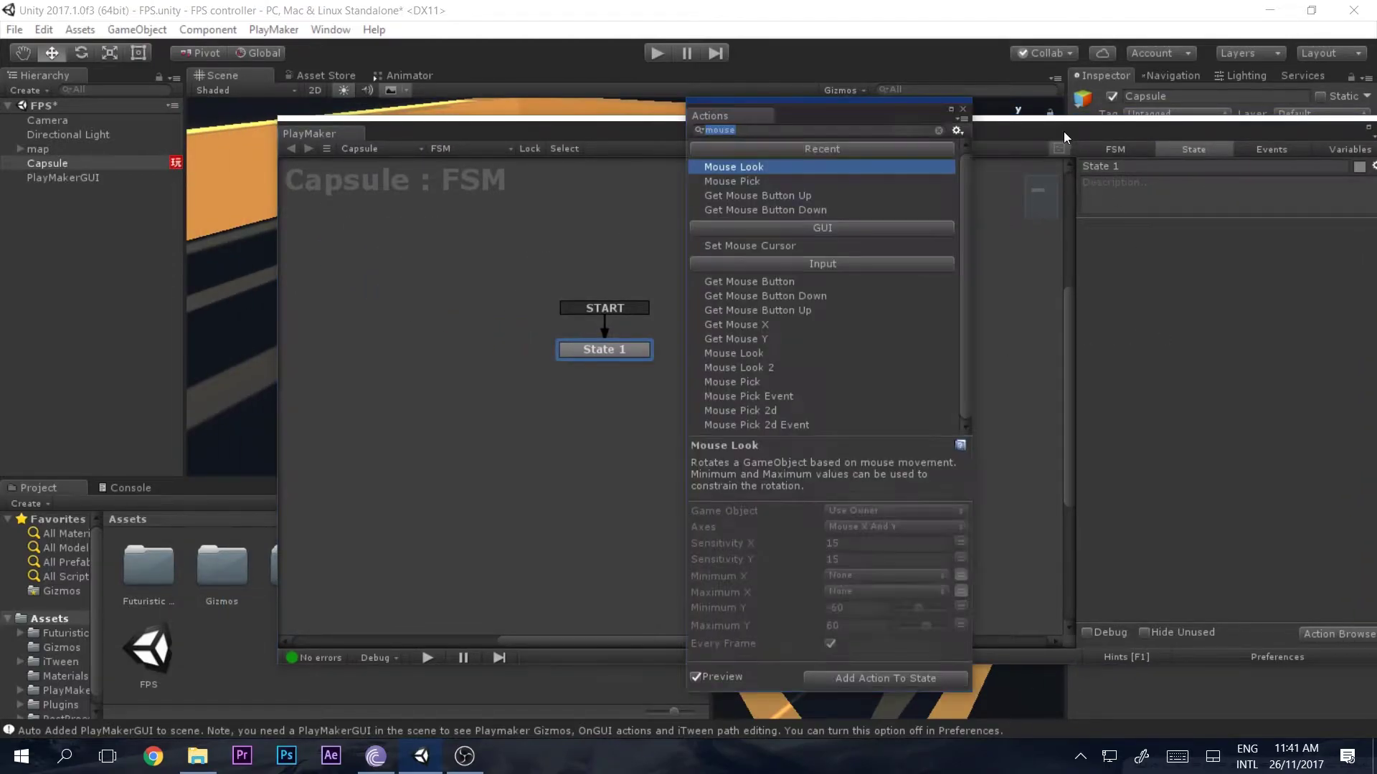
{"action": "left_click", "coordinate": [963, 110]}
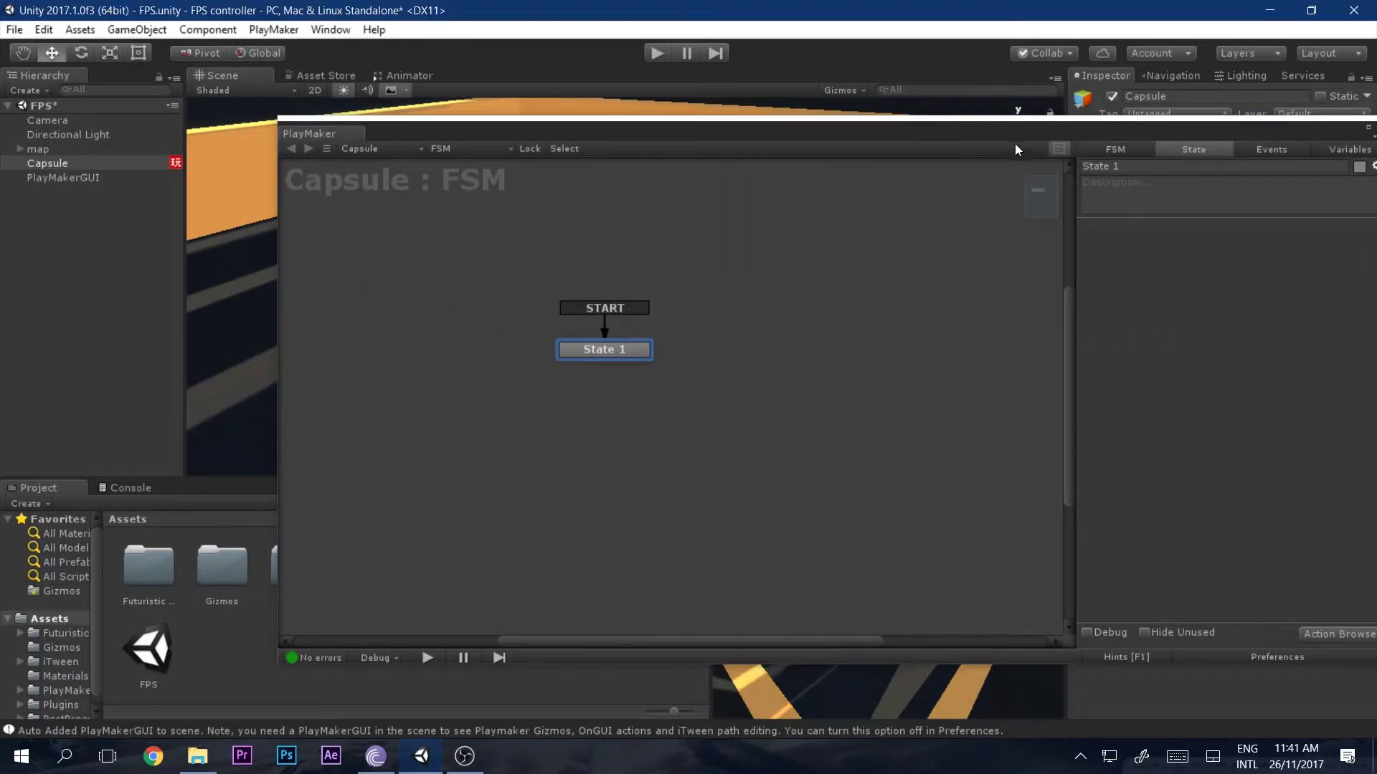
{"action": "left_click_drag", "start_coordinate": [924, 127], "coordinate": [842, 119]}
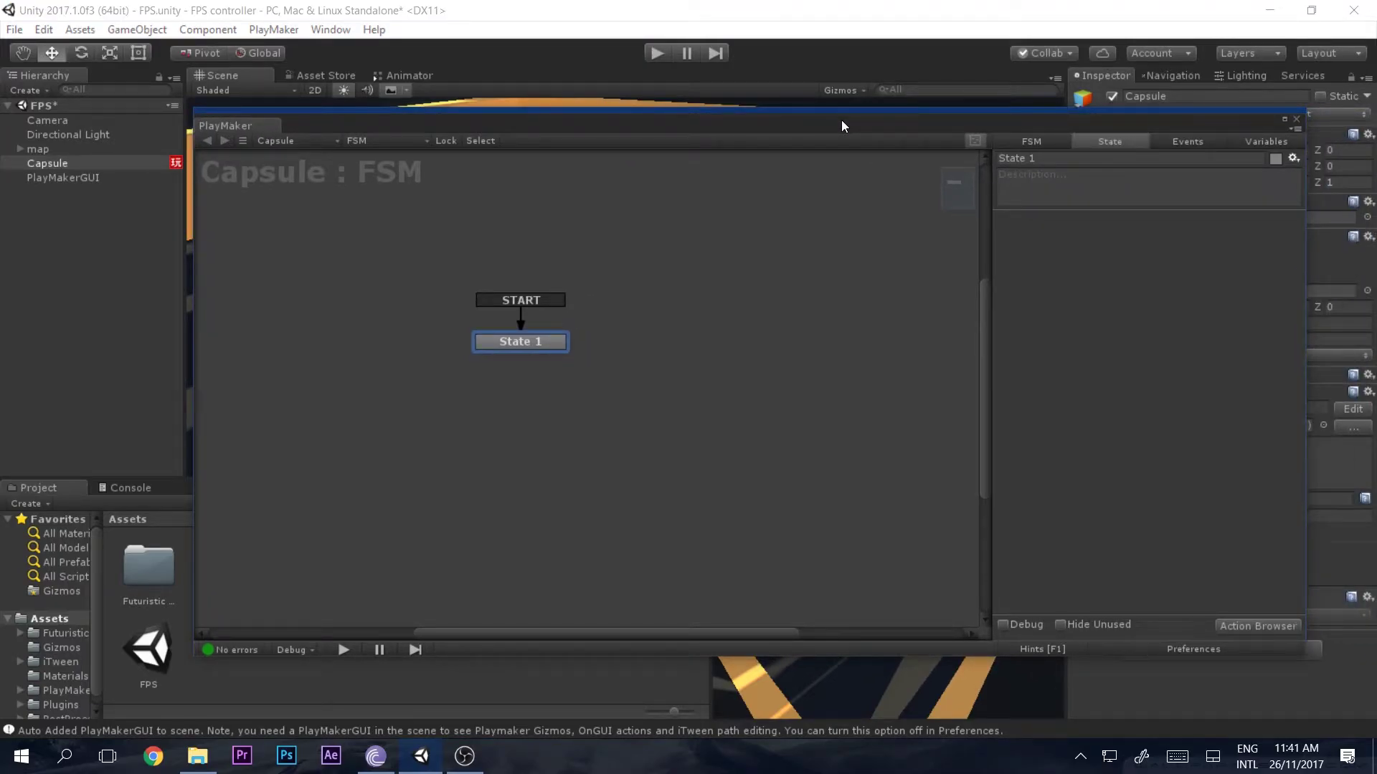
Step: Find the Get Axis Vector action and add it to State 1
{"action": "double_click", "coordinate": [1070, 280]}
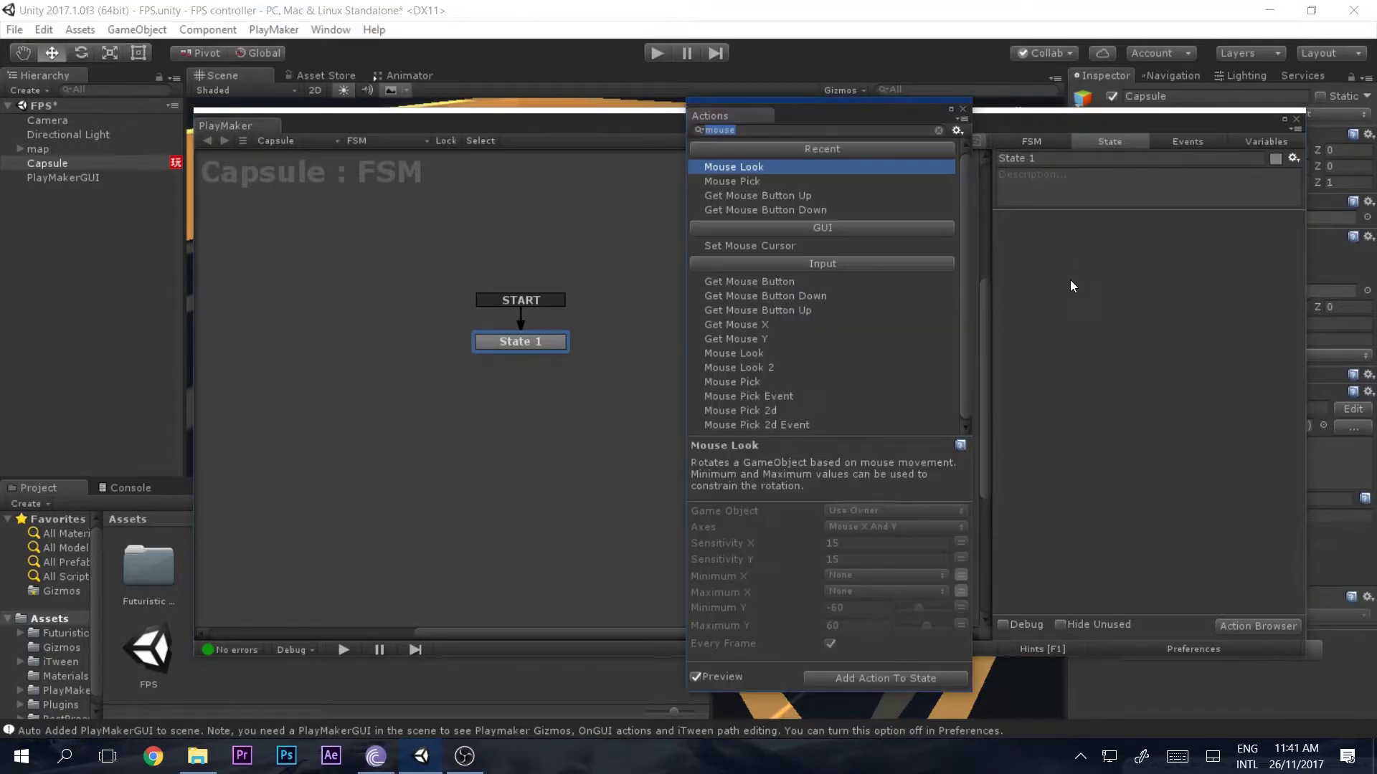
{"action": "type", "text": "get"}
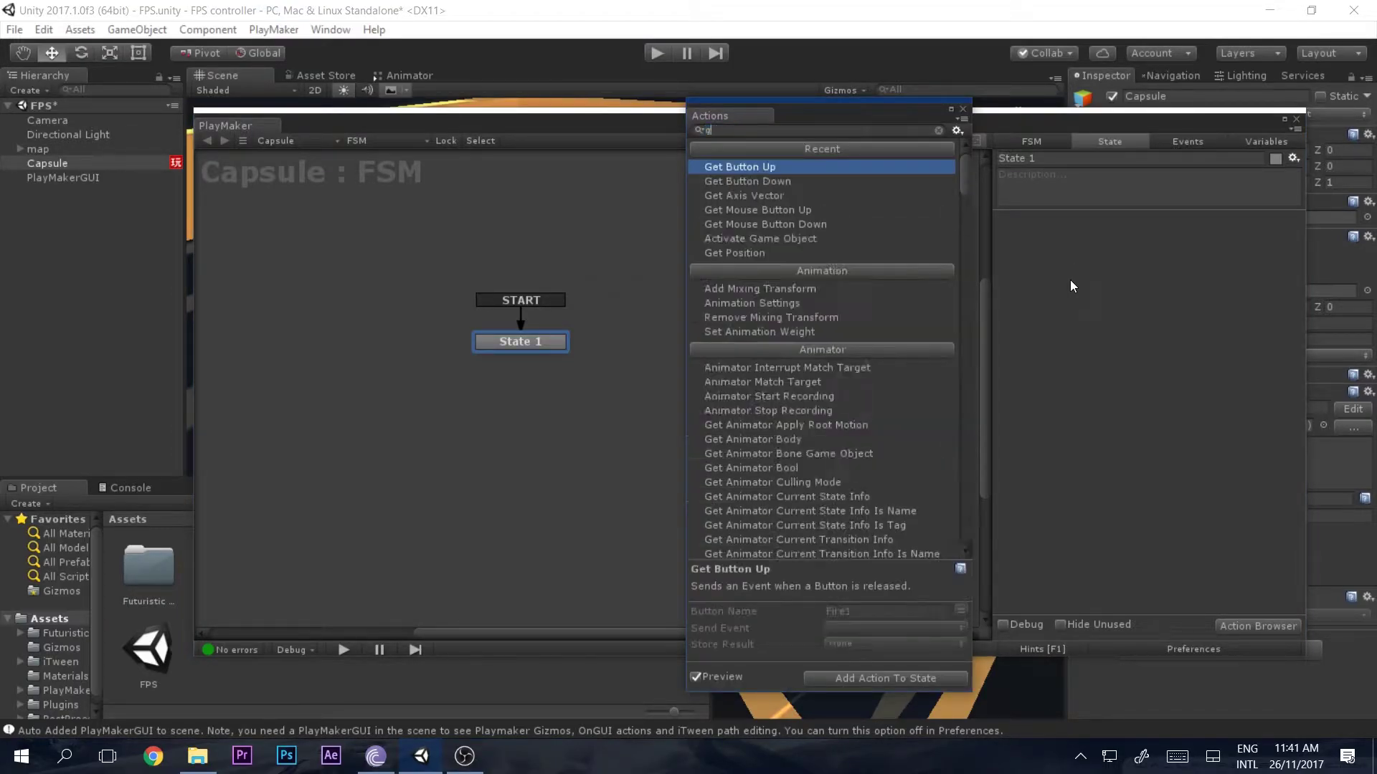
{"action": "key", "text": "Down"}
{"action": "key", "text": "Down"}
{"action": "key", "text": "Down"}
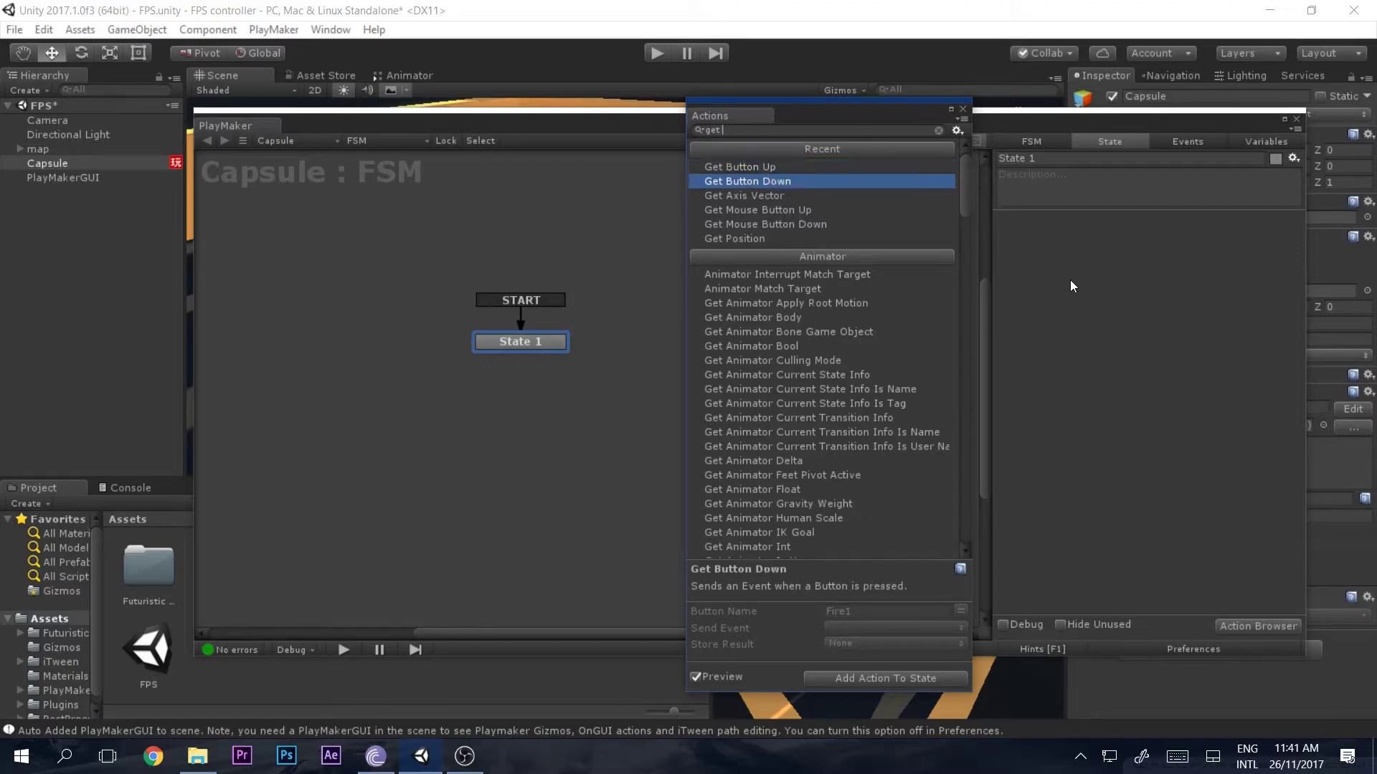
{"action": "key", "text": "Up"}
{"action": "key", "text": "Return"}
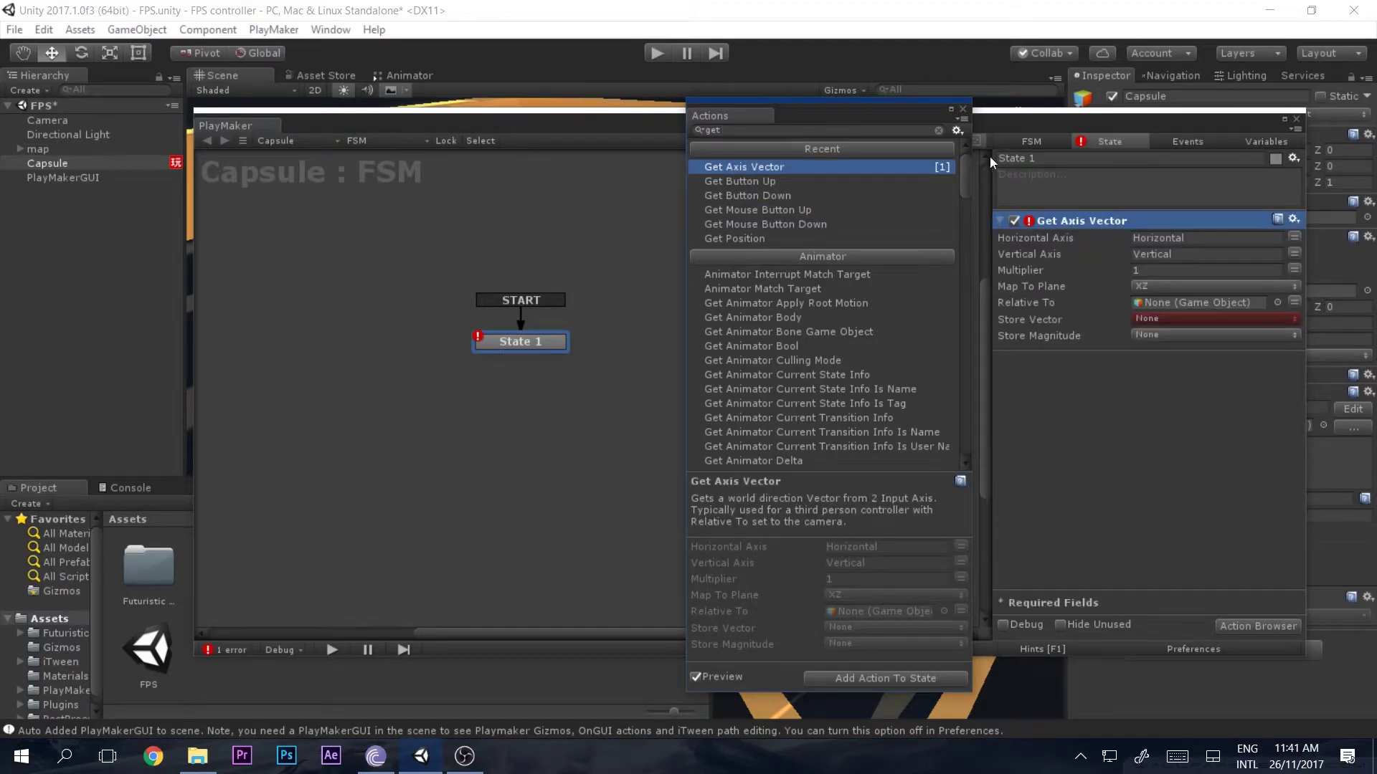
{"action": "left_click", "coordinate": [963, 109]}
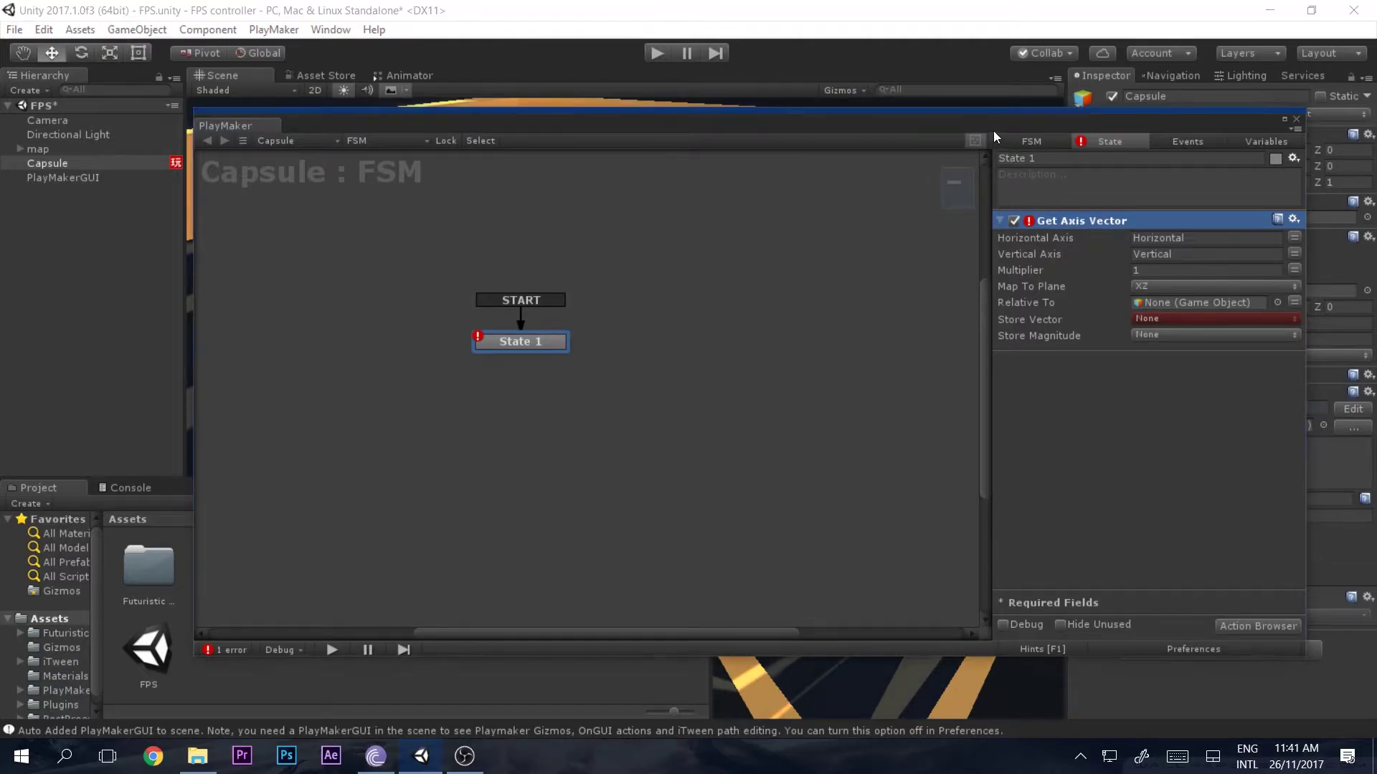
Step: Store the Get Axis Vector result in a new variable named "Input vector"
{"action": "left_click", "coordinate": [1126, 313]}
{"action": "left_click", "coordinate": [1203, 357]}
{"action": "type", "text": "Inp"}
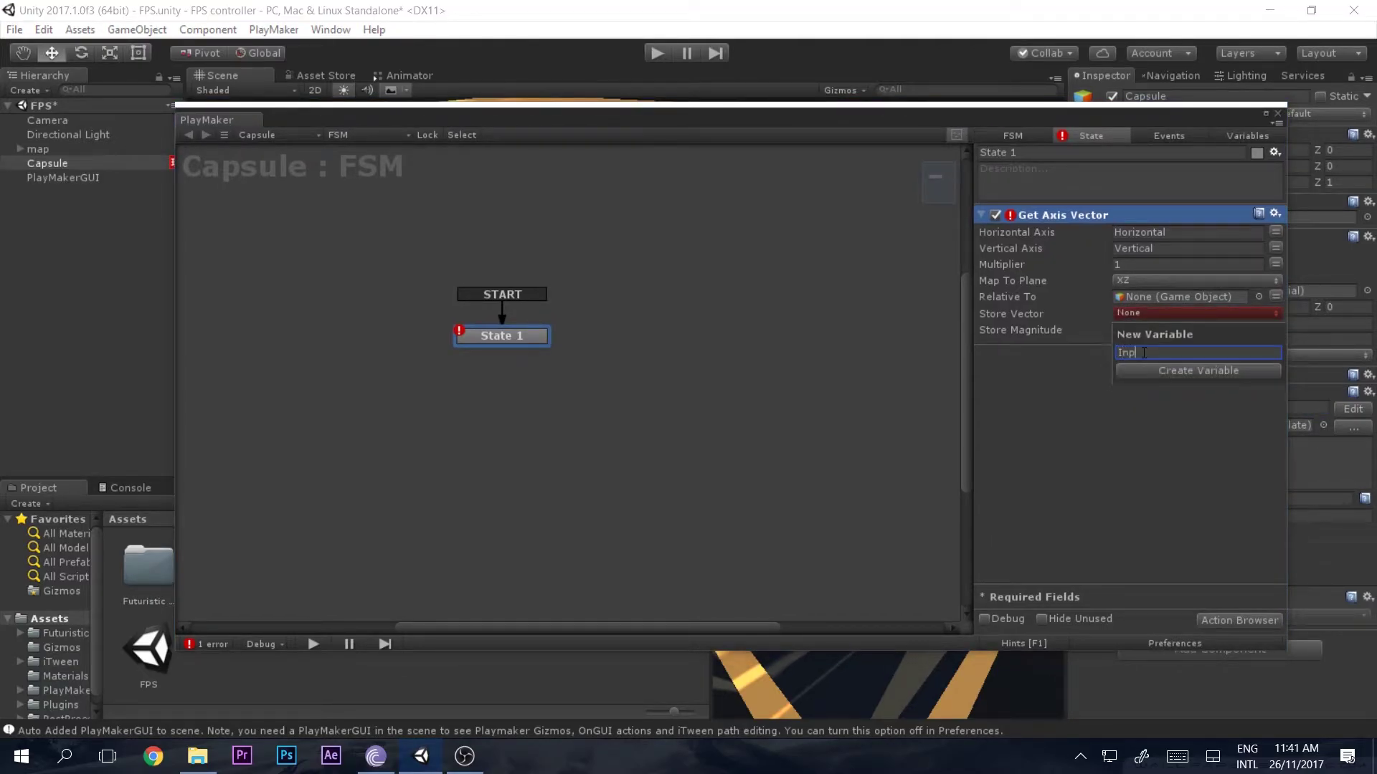
{"action": "type", "text": "ut vector"}
{"action": "key", "text": "Return"}
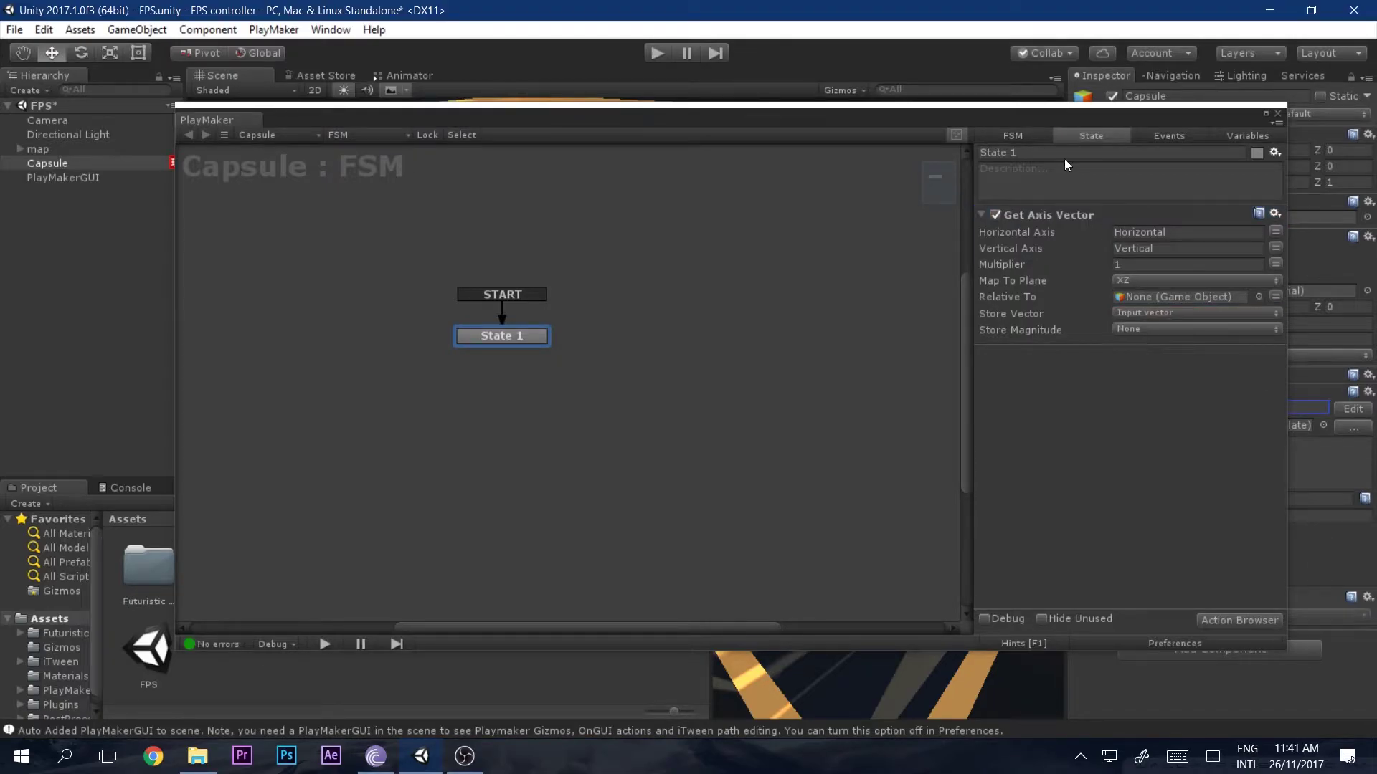
Step: Add the Controller Simple Move action to State 1 below Get Axis Vector
{"action": "left_click_drag", "start_coordinate": [1035, 122], "coordinate": [1009, 102]}
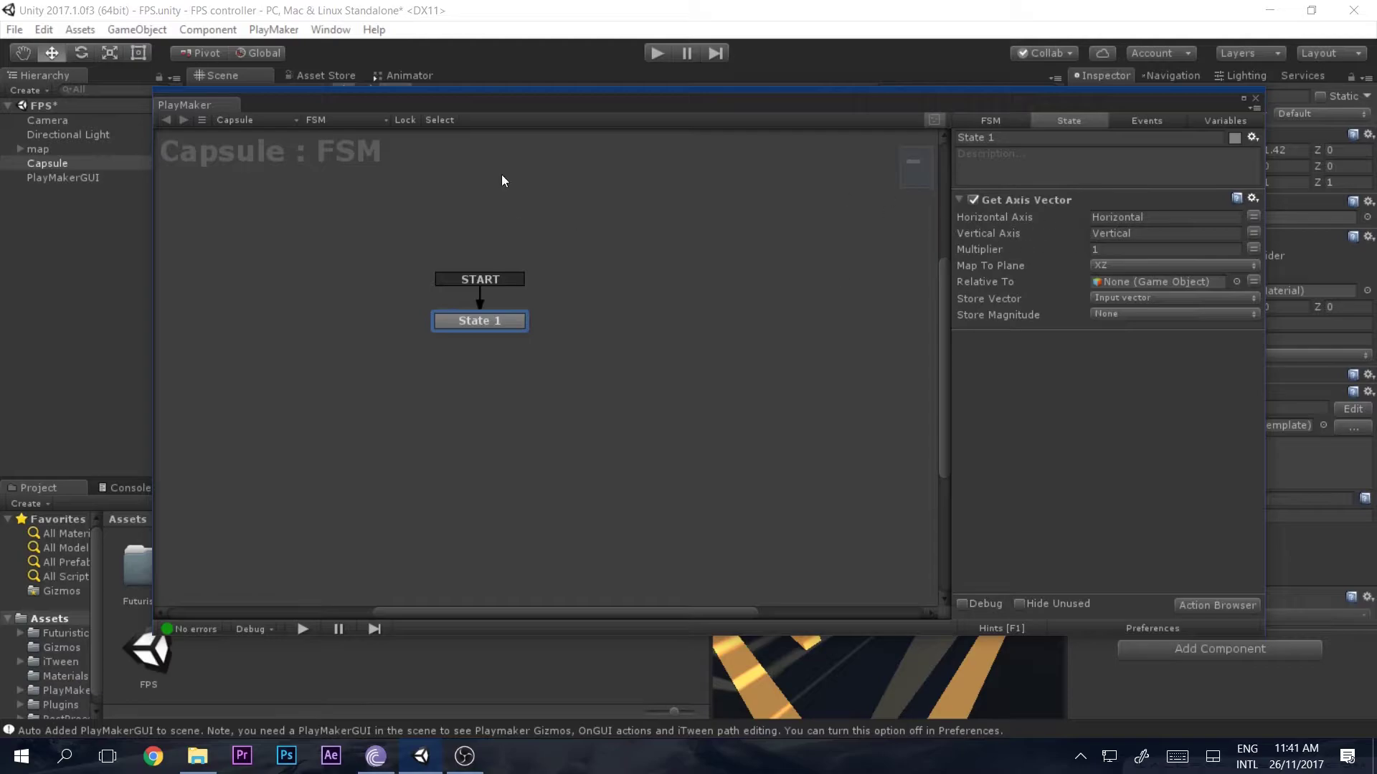
{"action": "left_click_drag", "start_coordinate": [614, 112], "coordinate": [588, 81]}
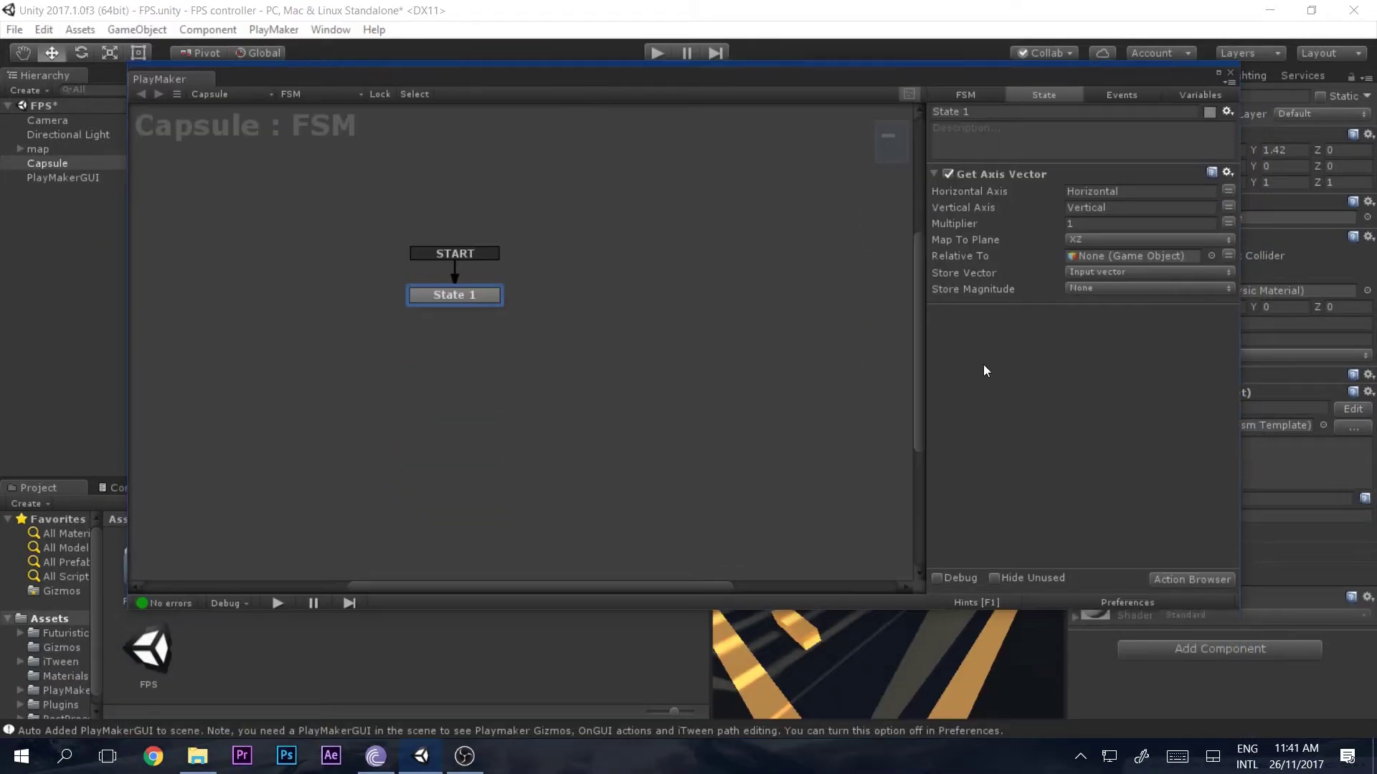
{"action": "type", "text": "cont"}
{"action": "key", "text": "Return"}
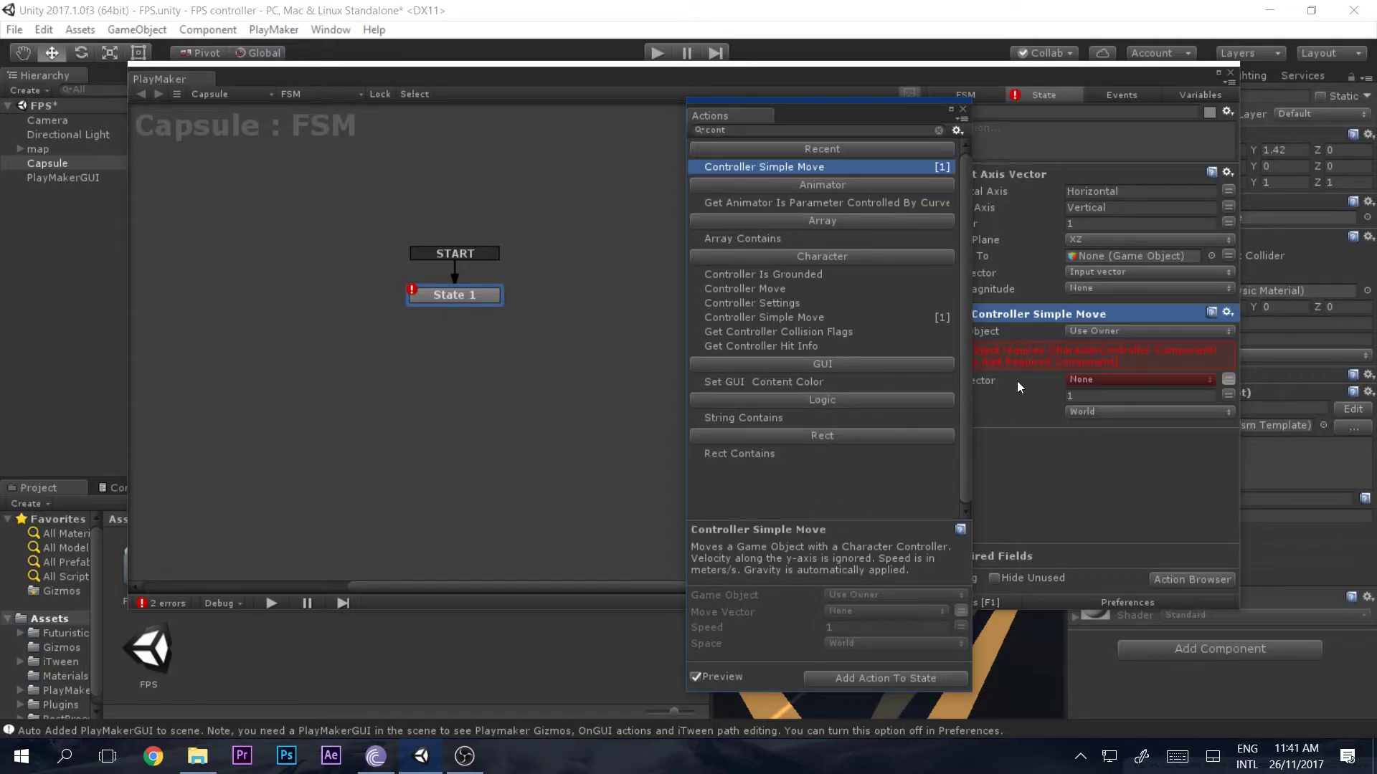
{"action": "left_click", "coordinate": [963, 109]}
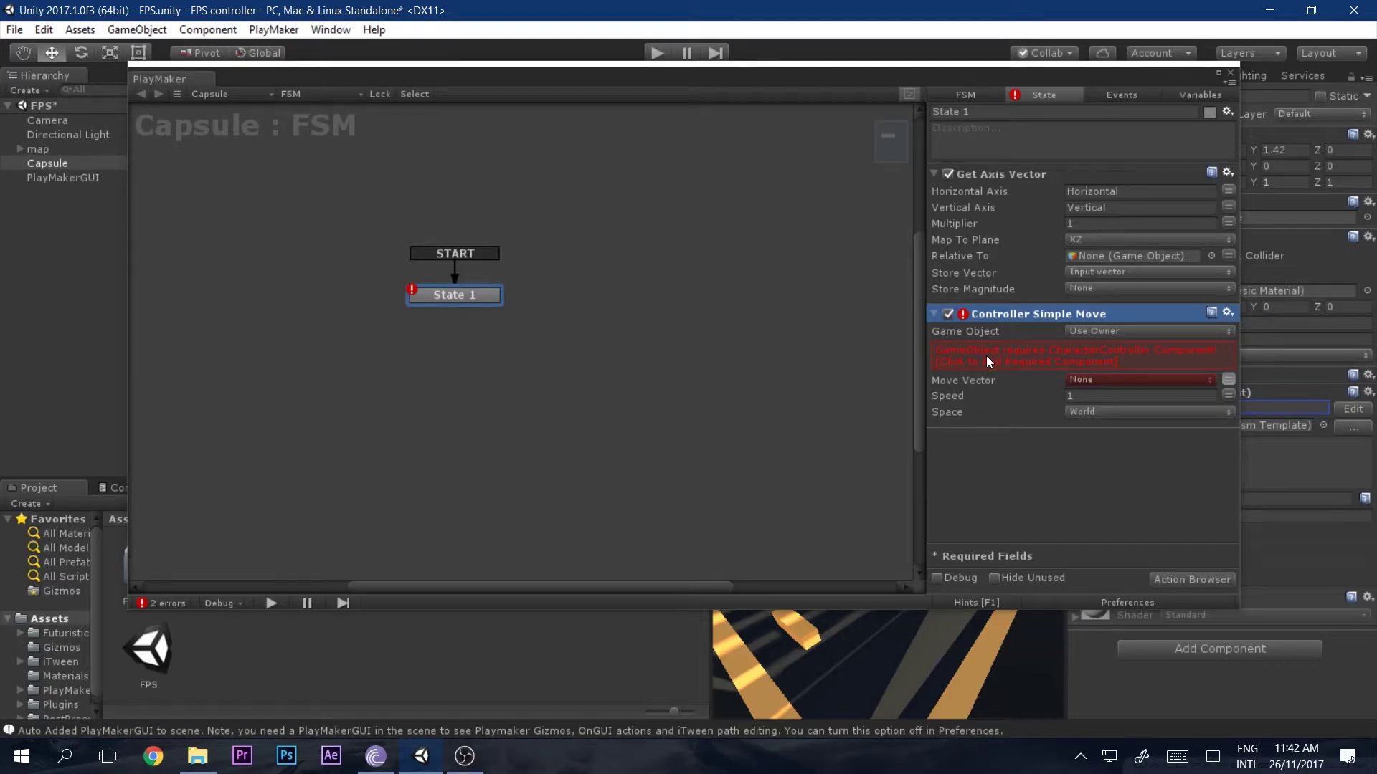
Step: Add the Character Controller component required by Controller Simple Move to the capsule and check its settings
{"action": "left_click", "coordinate": [1108, 351]}
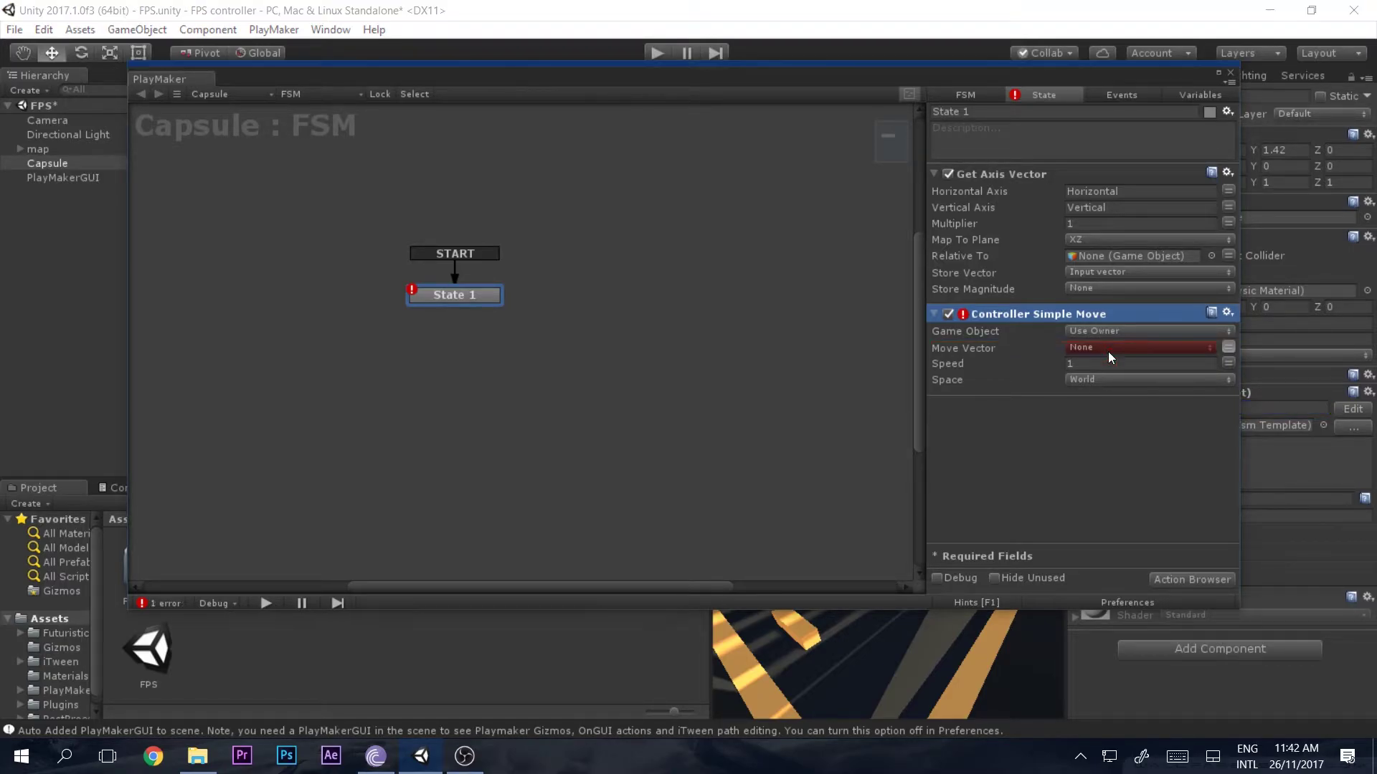
{"action": "scroll", "coordinate": [1187, 428], "scroll_direction": "down", "scroll_amount": 3}
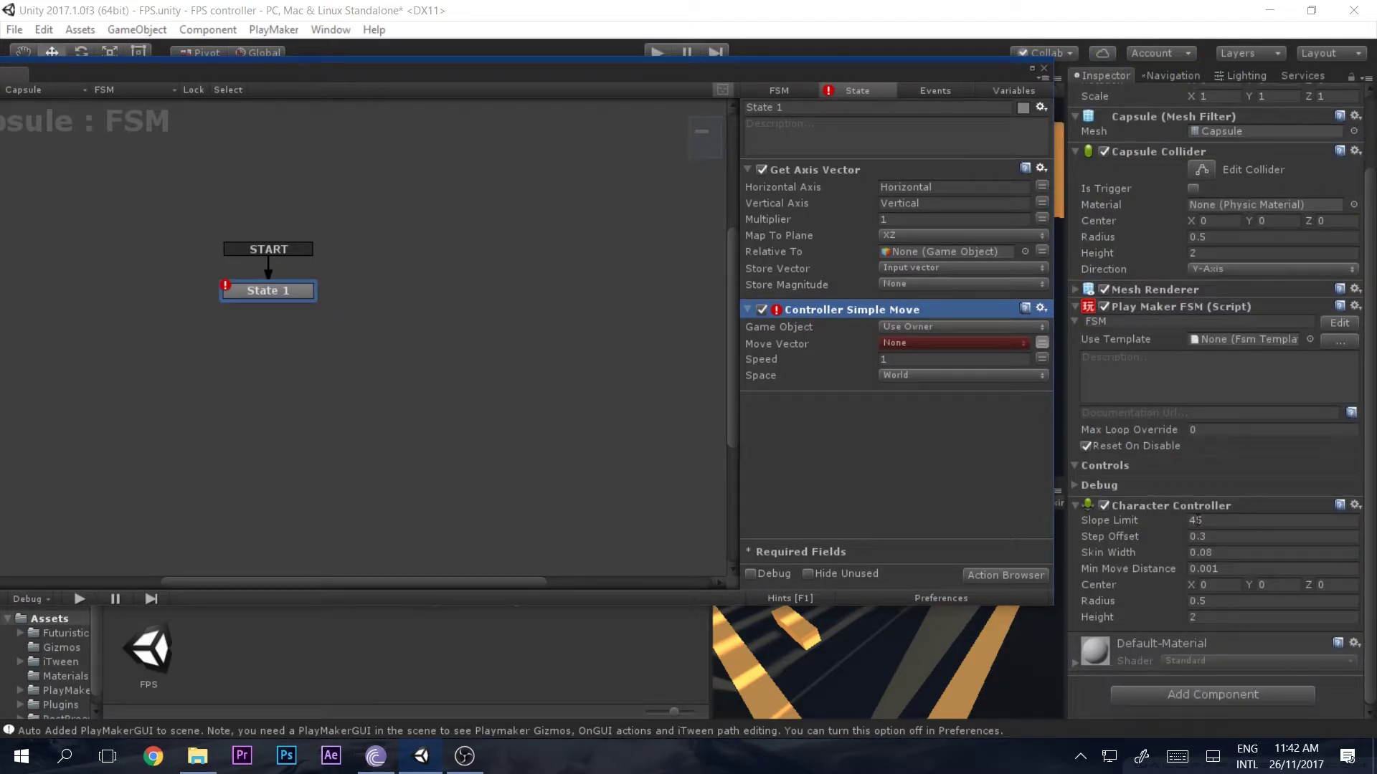
{"action": "left_click_drag", "start_coordinate": [890, 53], "coordinate": [1039, 105]}
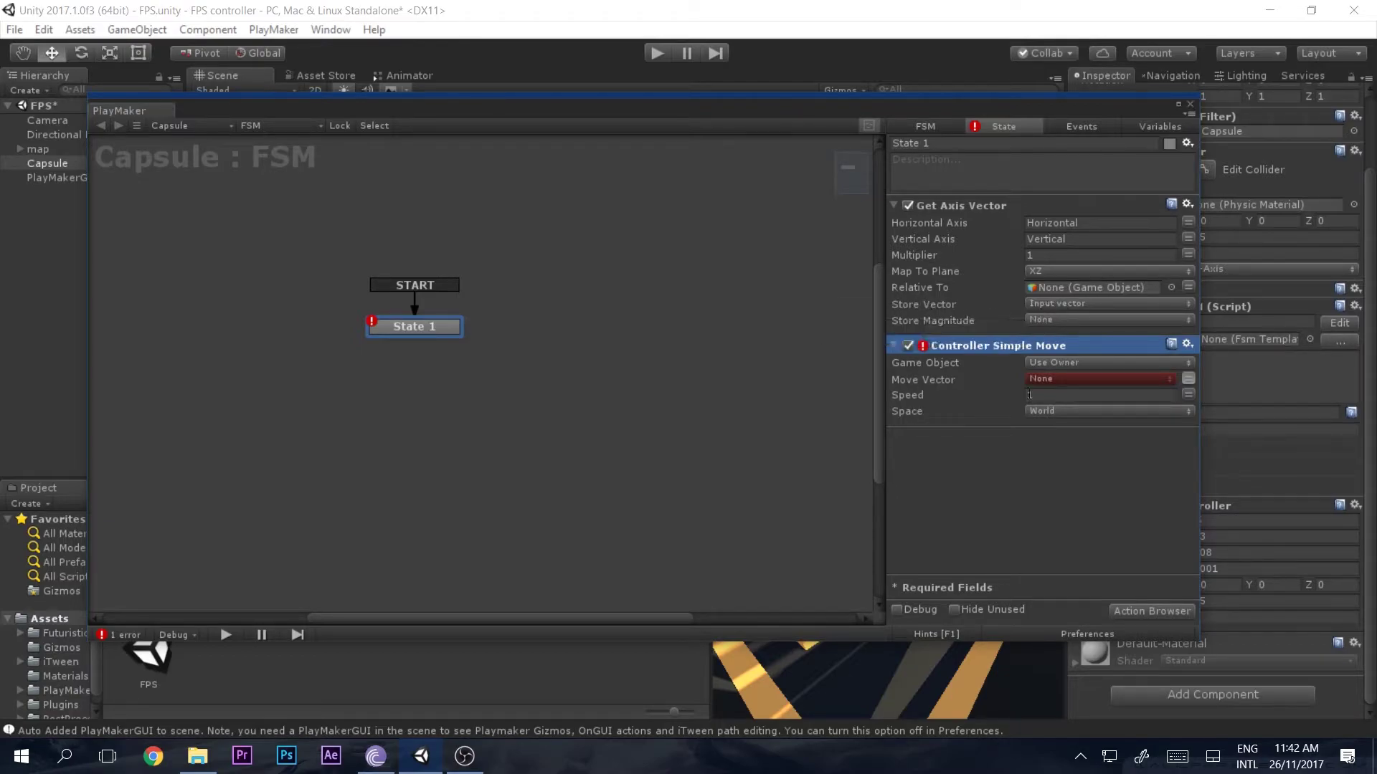
Step: Set Controller Simple Move's Move Vector to "Input vector" and its Speed to 5, and move the PlayMaker editor aside
{"action": "left_click", "coordinate": [1034, 378]}
{"action": "left_click", "coordinate": [1064, 418]}
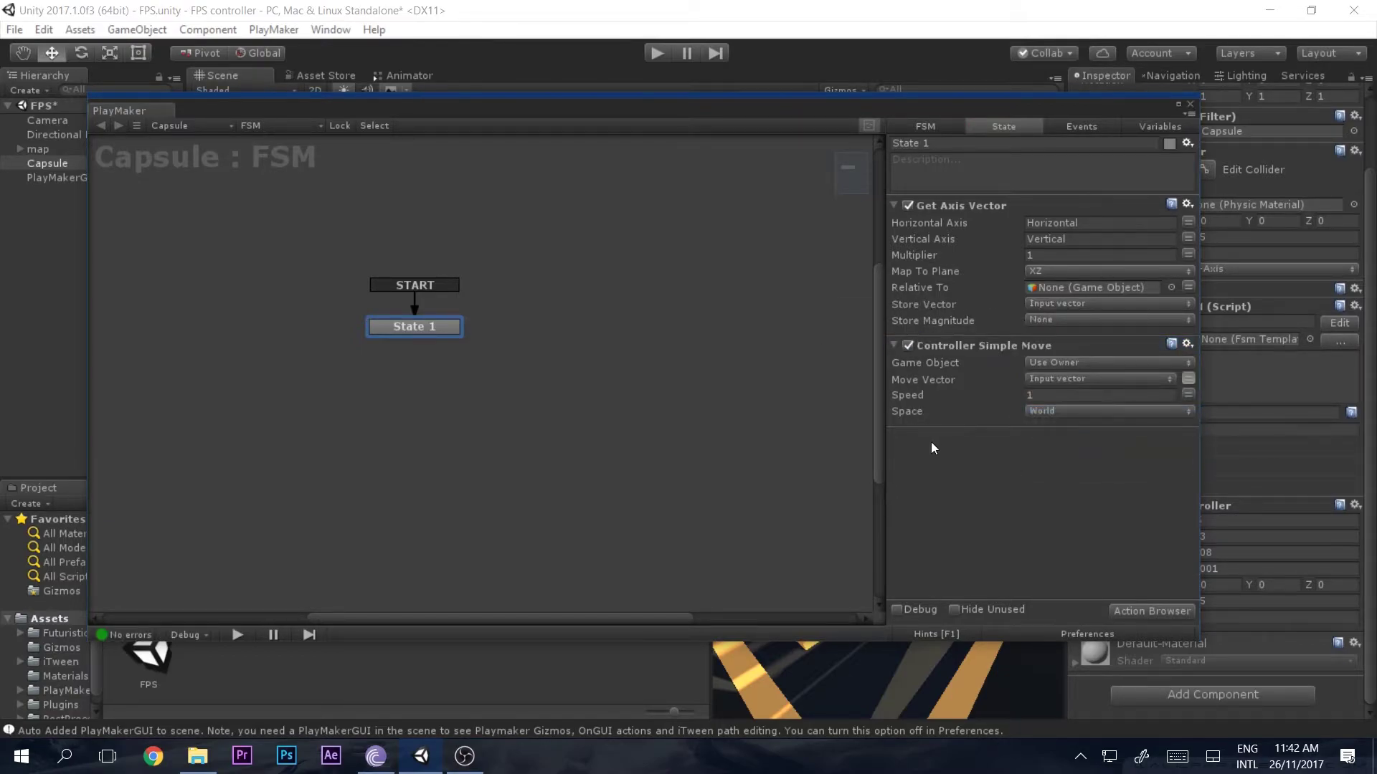
{"action": "left_click", "coordinate": [1033, 394]}
{"action": "type", "text": "5"}
{"action": "left_click_drag", "start_coordinate": [1090, 119], "coordinate": [111, 162]}
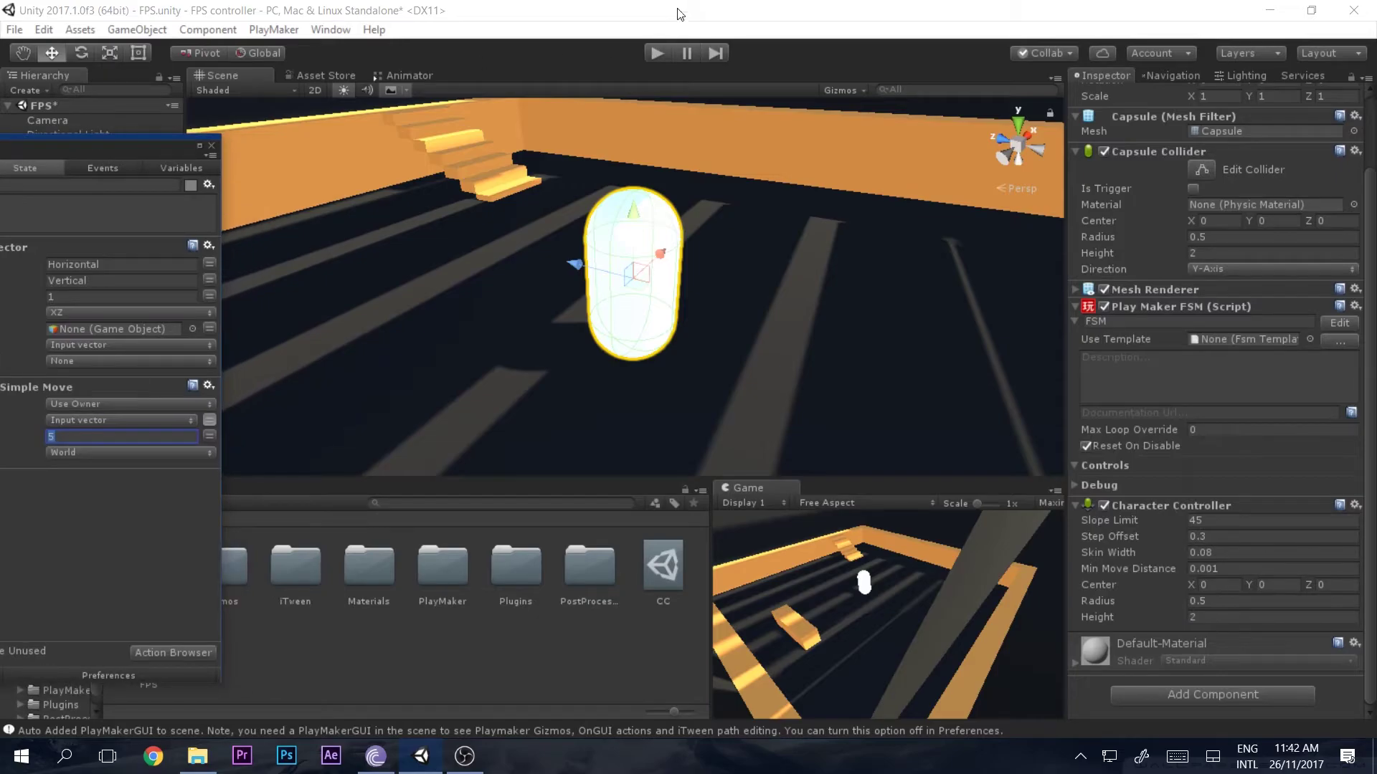
Step: Play-test the scene by moving the capsule around in all directions with the movement controls, and stop the test
{"action": "left_click", "coordinate": [653, 55]}
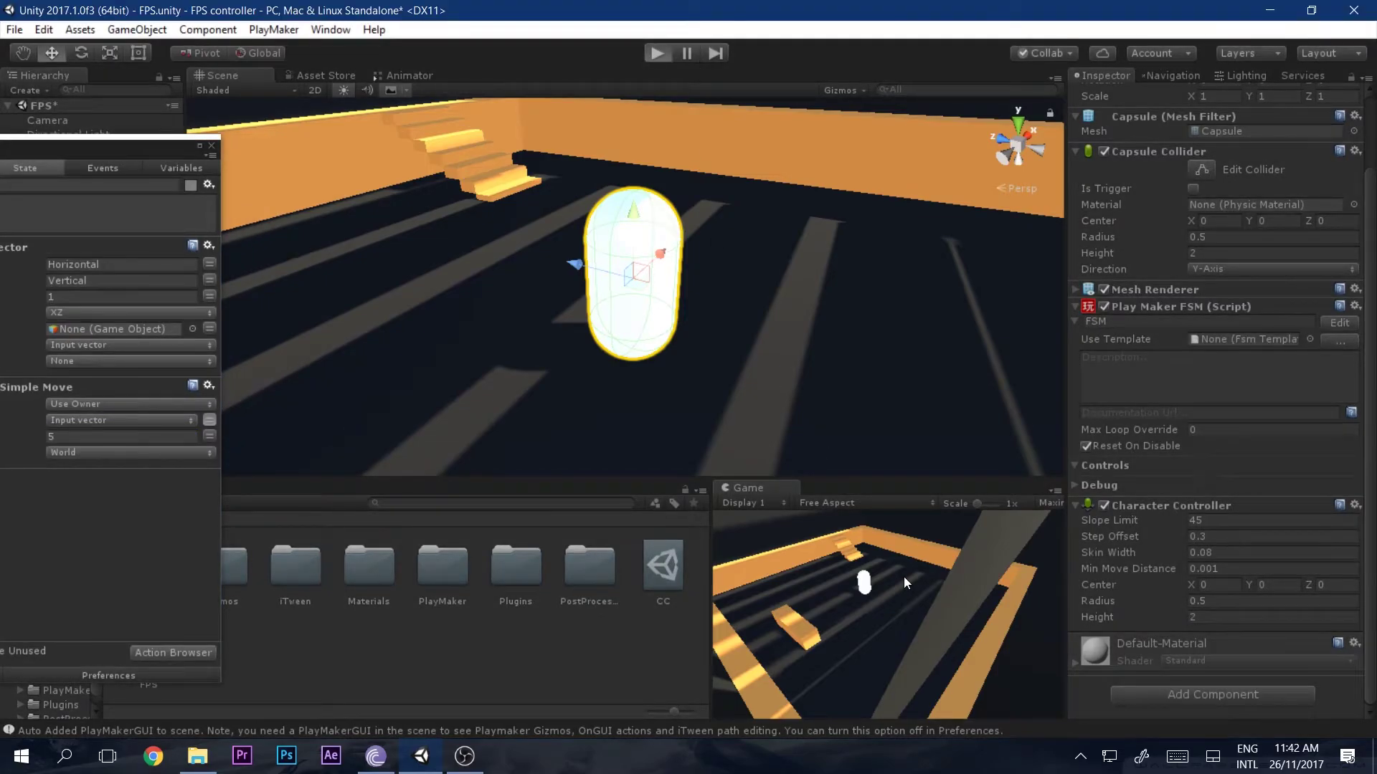
{"action": "key", "text": "w"}
{"action": "key", "text": "d"}
{"action": "key", "text": "s"}
{"action": "key", "text": "a"}
{"action": "key", "text": "w"}
{"action": "key", "text": "d"}
{"action": "key", "text": "s"}
{"action": "key", "text": "a"}
{"action": "key", "text": "Up"}
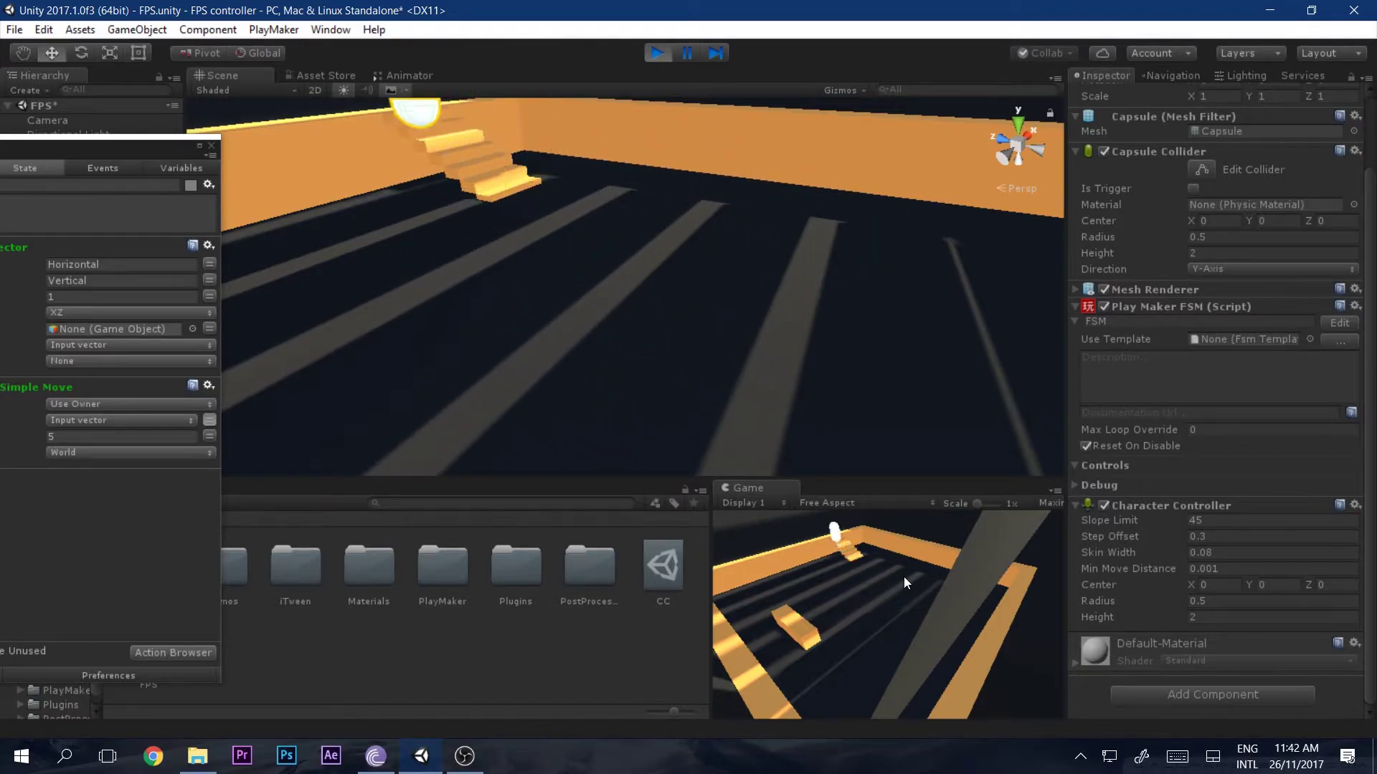
{"action": "key", "text": "Right"}
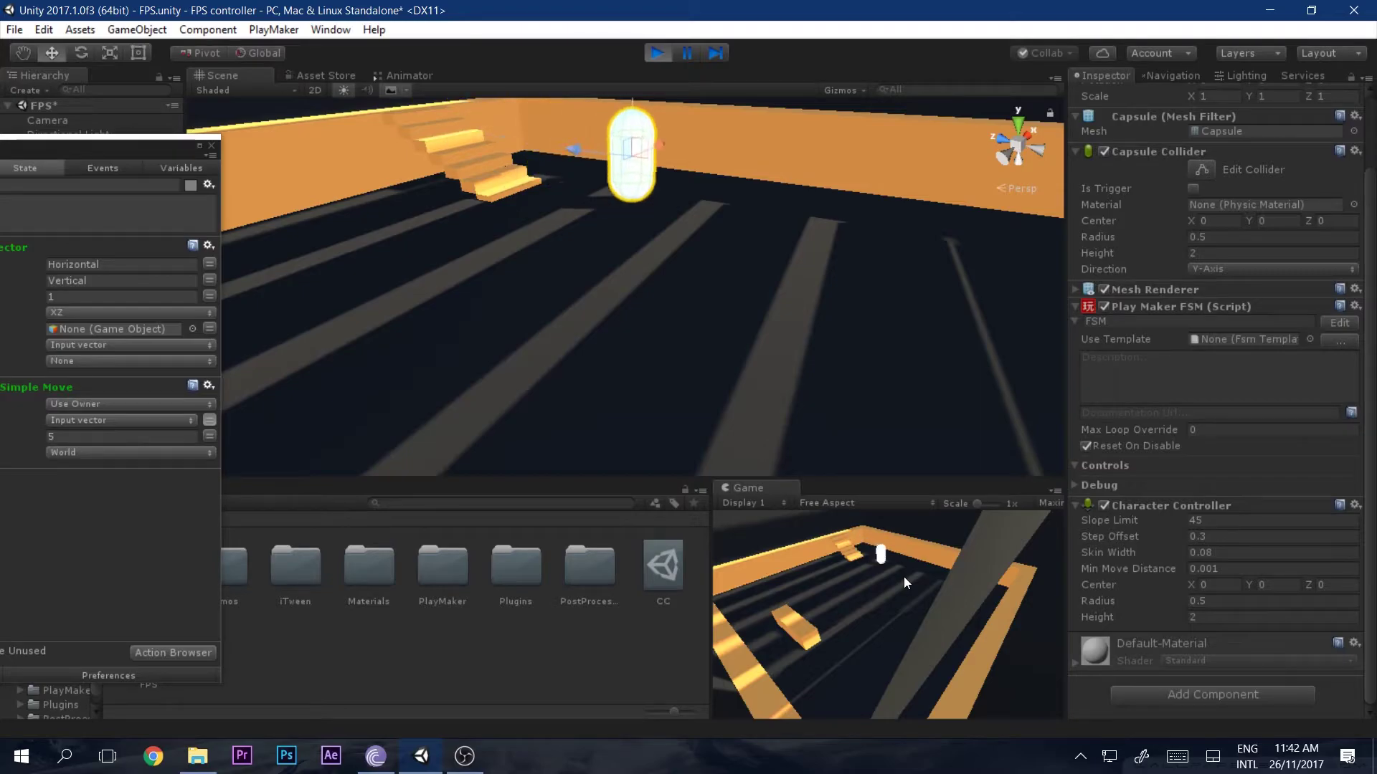
{"action": "key", "text": "Down"}
{"action": "left_click", "coordinate": [657, 52]}
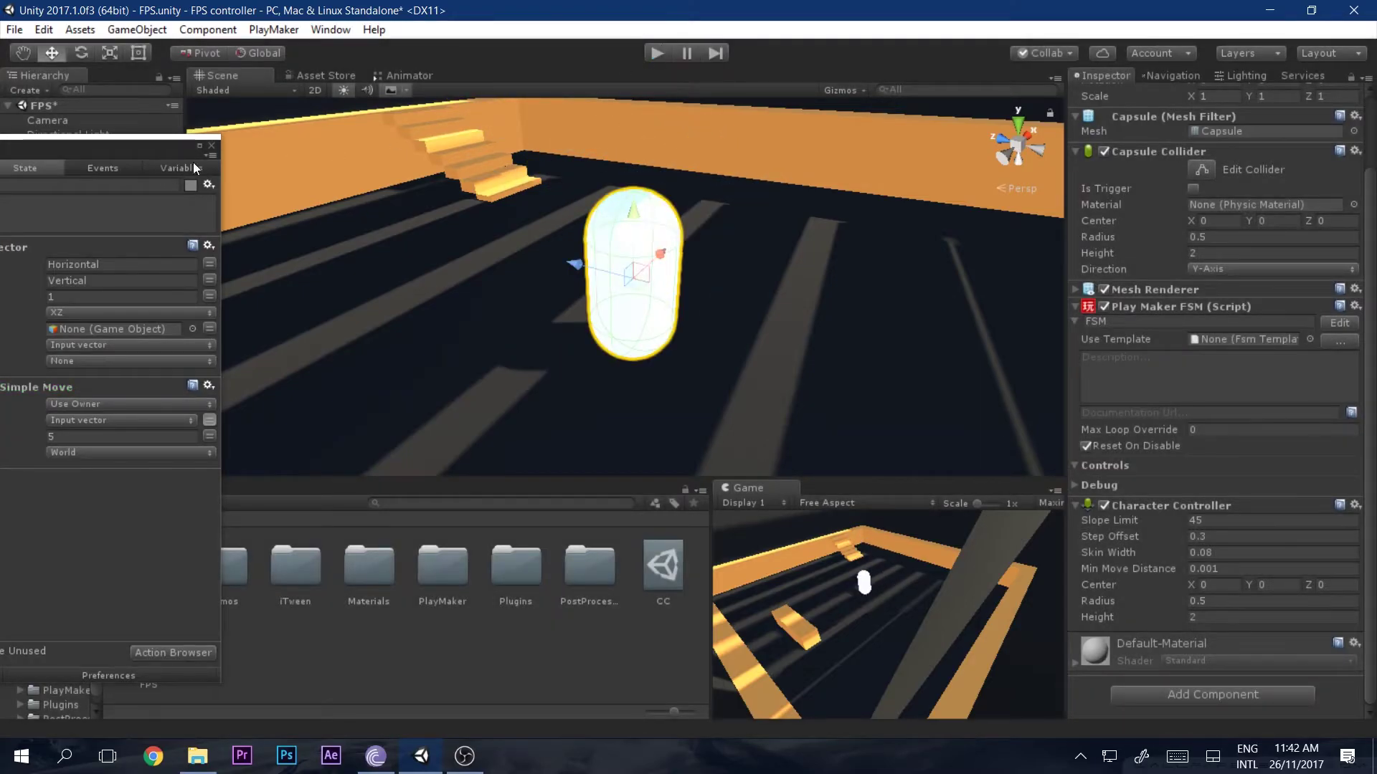
Step: Close the PlayMaker editor, make the Camera a child of the capsule and name the capsule "Player"
{"action": "left_click_drag", "start_coordinate": [152, 145], "coordinate": [773, 117]}
{"action": "left_click", "coordinate": [835, 117]}
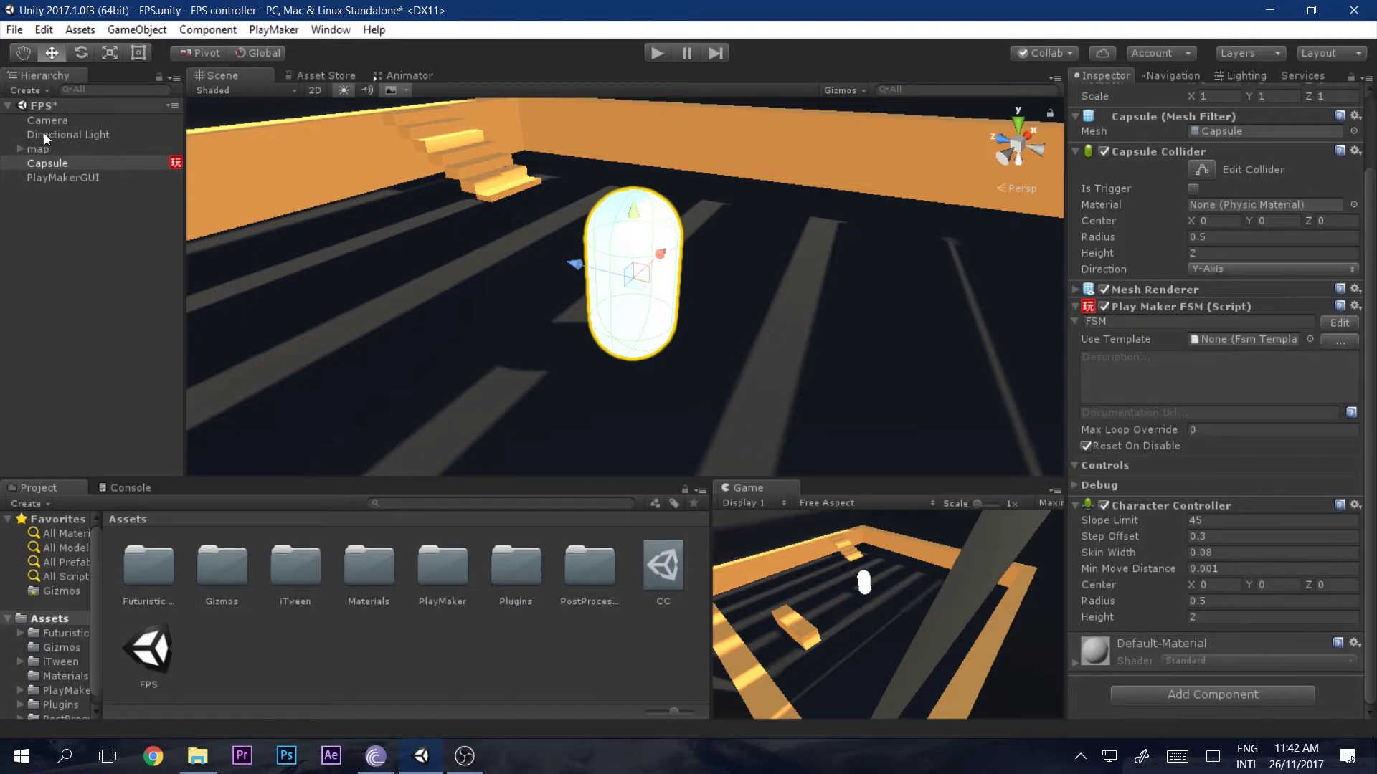
{"action": "left_click_drag", "start_coordinate": [45, 119], "coordinate": [50, 165]}
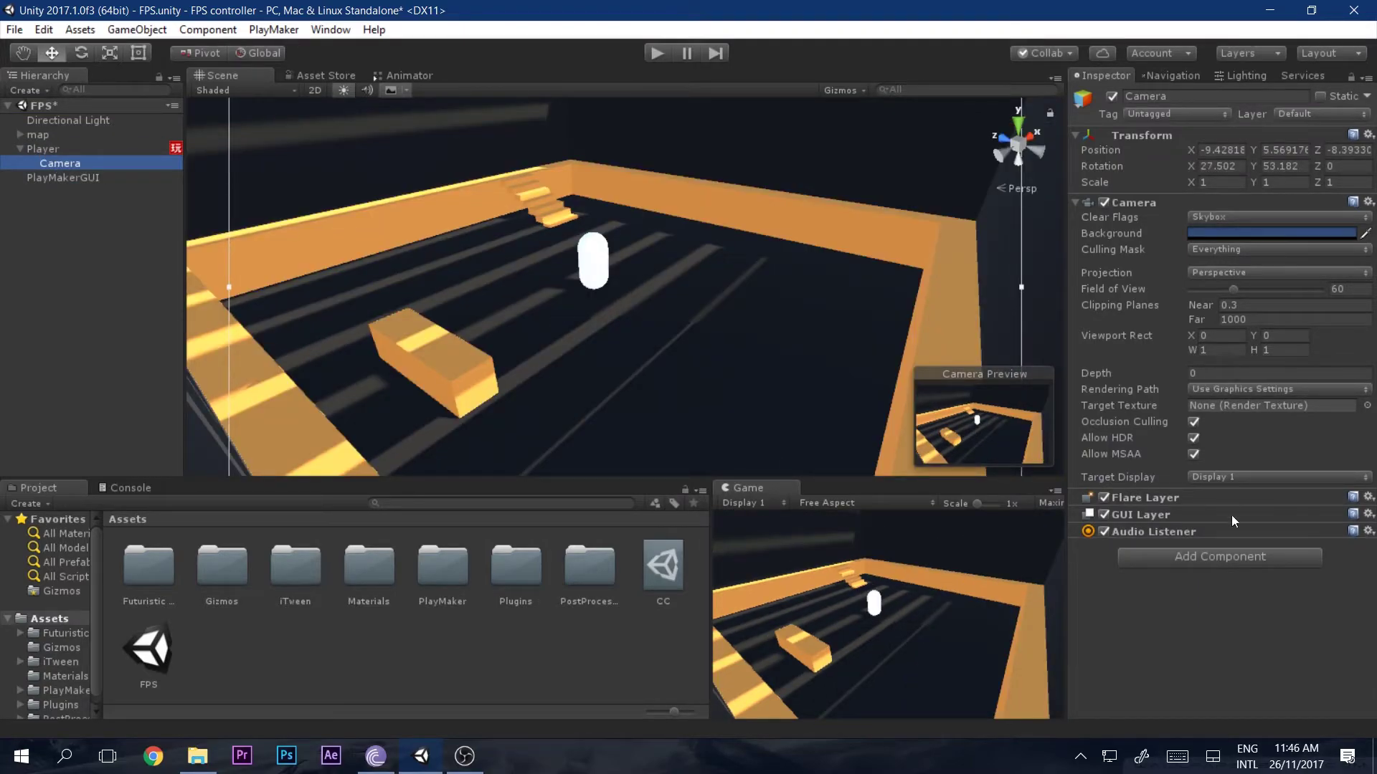
Step: Reset the Camera's Transform so it sits at the Player's origin without rotation
{"action": "left_click", "coordinate": [1203, 552]}
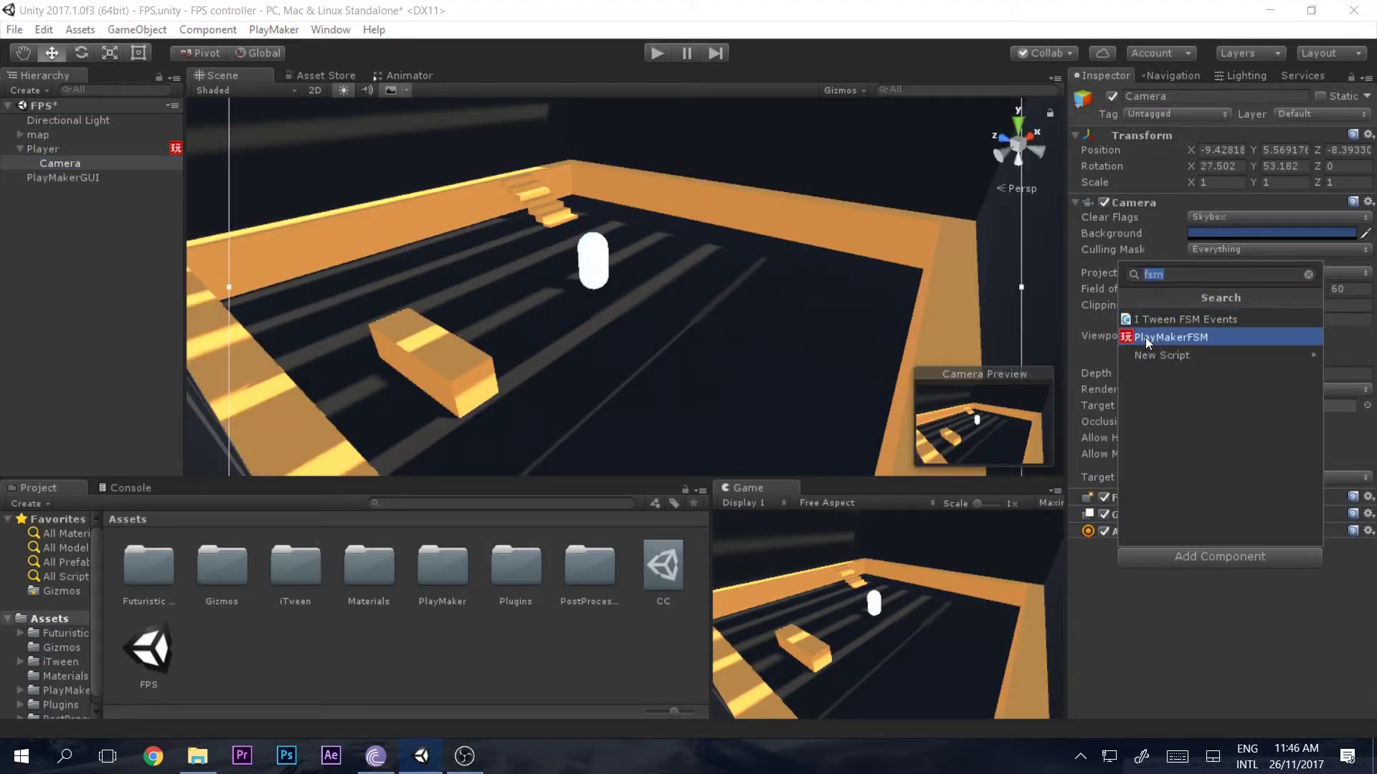
{"action": "left_click", "coordinate": [45, 161]}
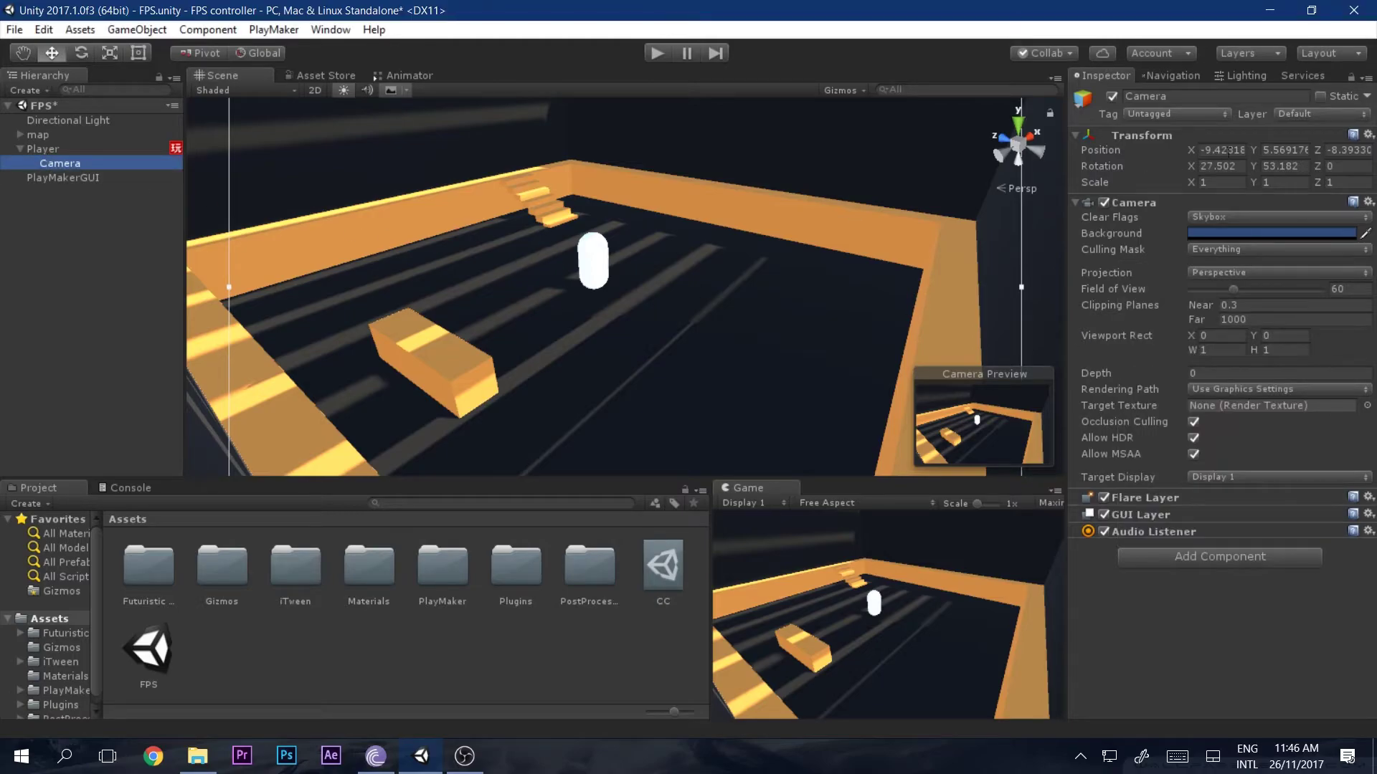
{"action": "left_click", "coordinate": [1367, 135]}
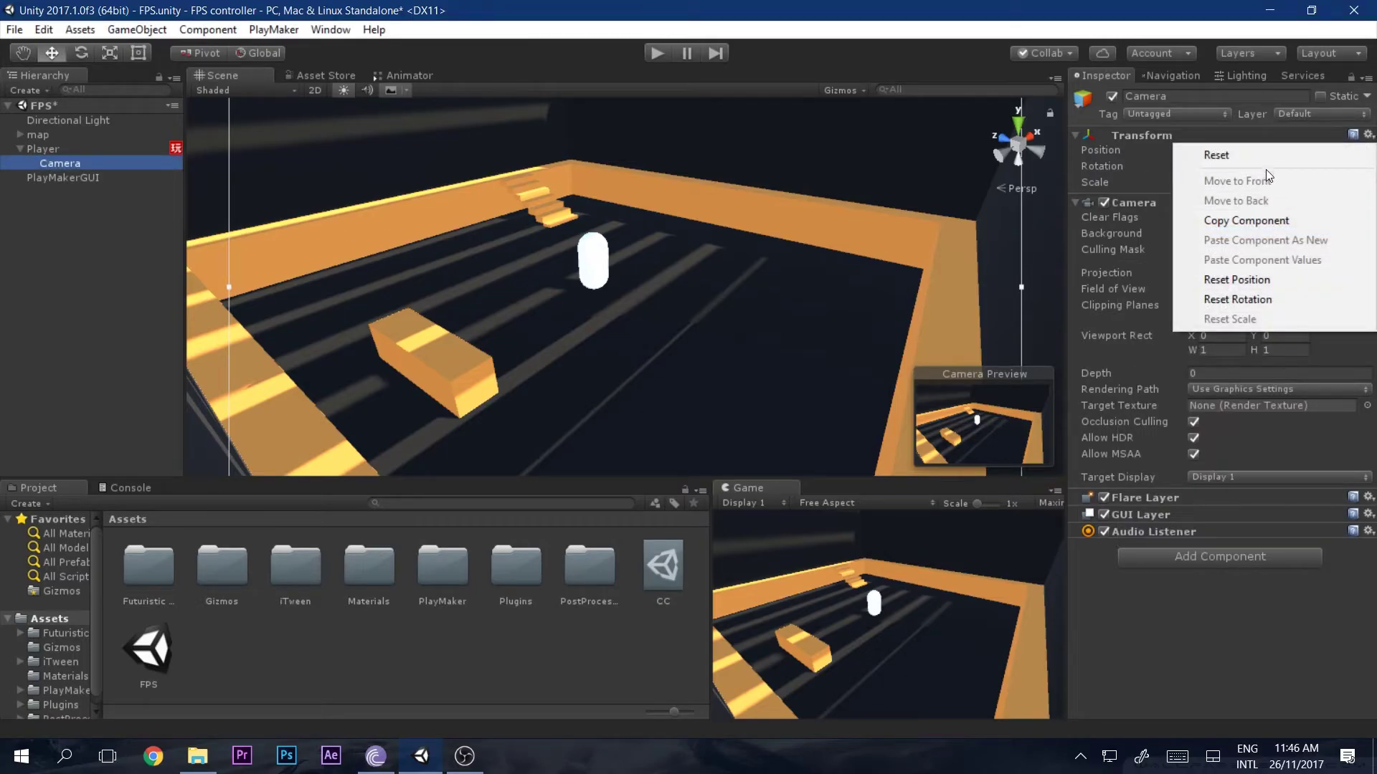
{"action": "left_click", "coordinate": [1249, 157]}
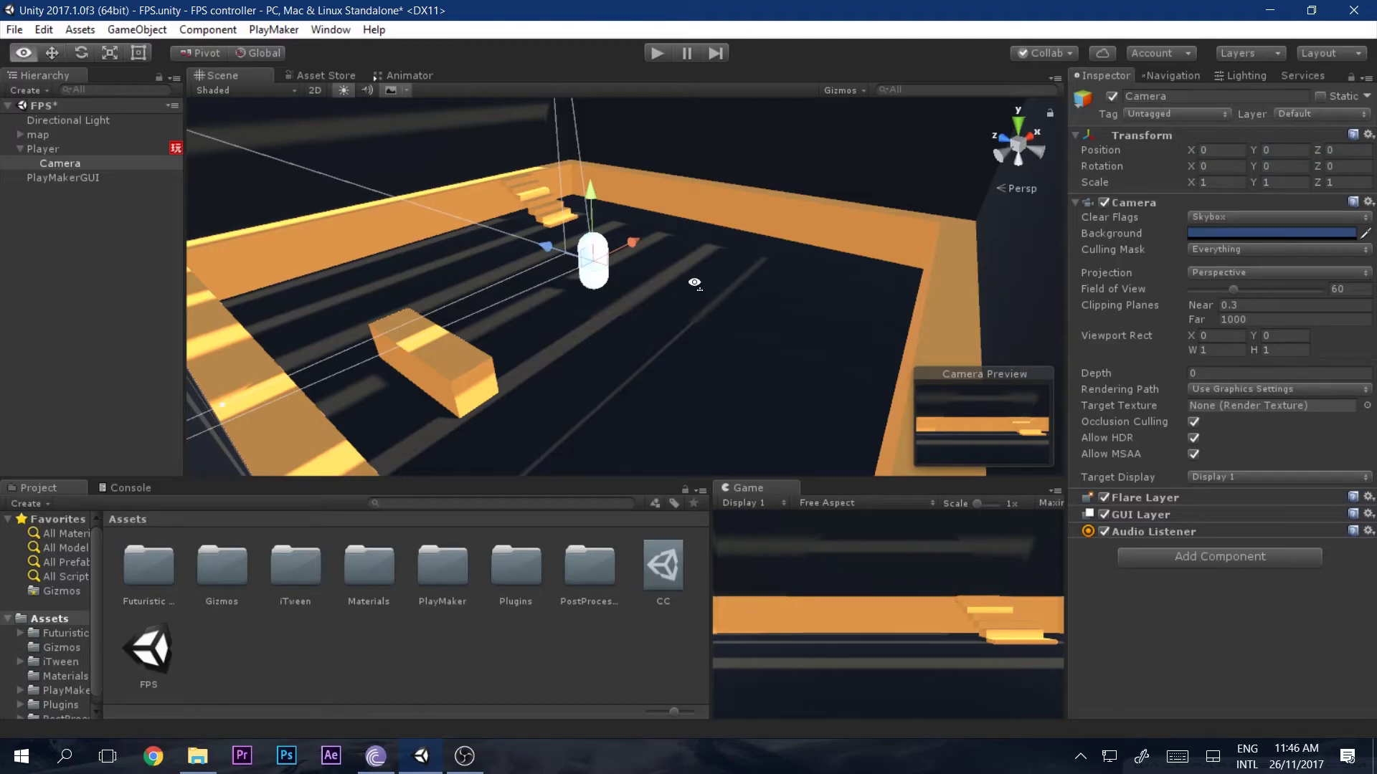
Step: Move the Camera to the top of the Player capsule, at about Y 0.98 and Z -0.02
{"action": "right_click_drag", "start_coordinate": [694, 283], "coordinate": [753, 302]}
{"action": "key", "text": "w"}
{"action": "middle_click_drag", "start_coordinate": [753, 304], "coordinate": [750, 259]}
{"action": "right_click_drag", "start_coordinate": [750, 260], "coordinate": [747, 242]}
{"action": "scroll", "coordinate": [747, 243], "scroll_direction": "up", "scroll_amount": 5}
{"action": "left_click_drag", "start_coordinate": [742, 238], "coordinate": [693, 175]}
{"action": "left_click_drag", "start_coordinate": [757, 105], "coordinate": [757, 114]}
Step: Disable the Mesh Renderer component on the Player
{"action": "left_click", "coordinate": [56, 147]}
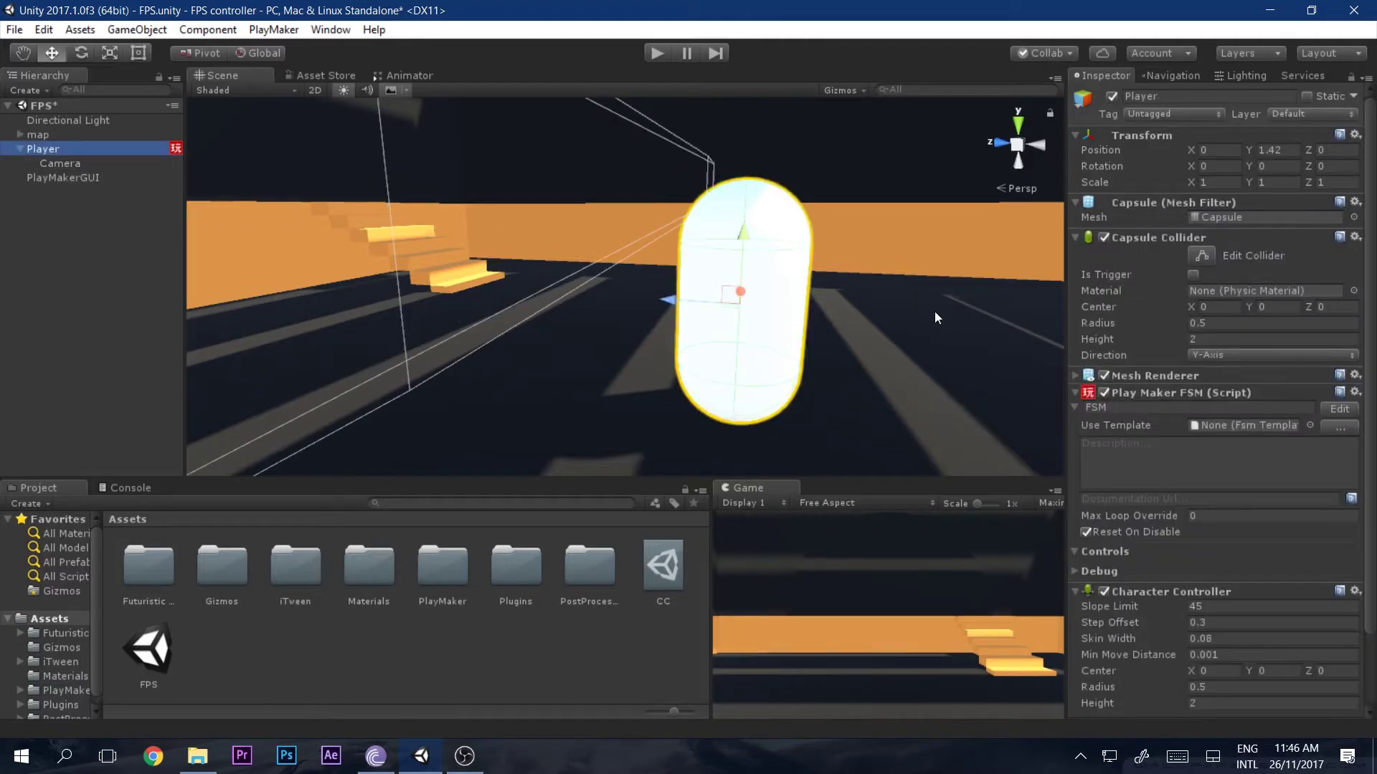
{"action": "left_click", "coordinate": [1104, 376]}
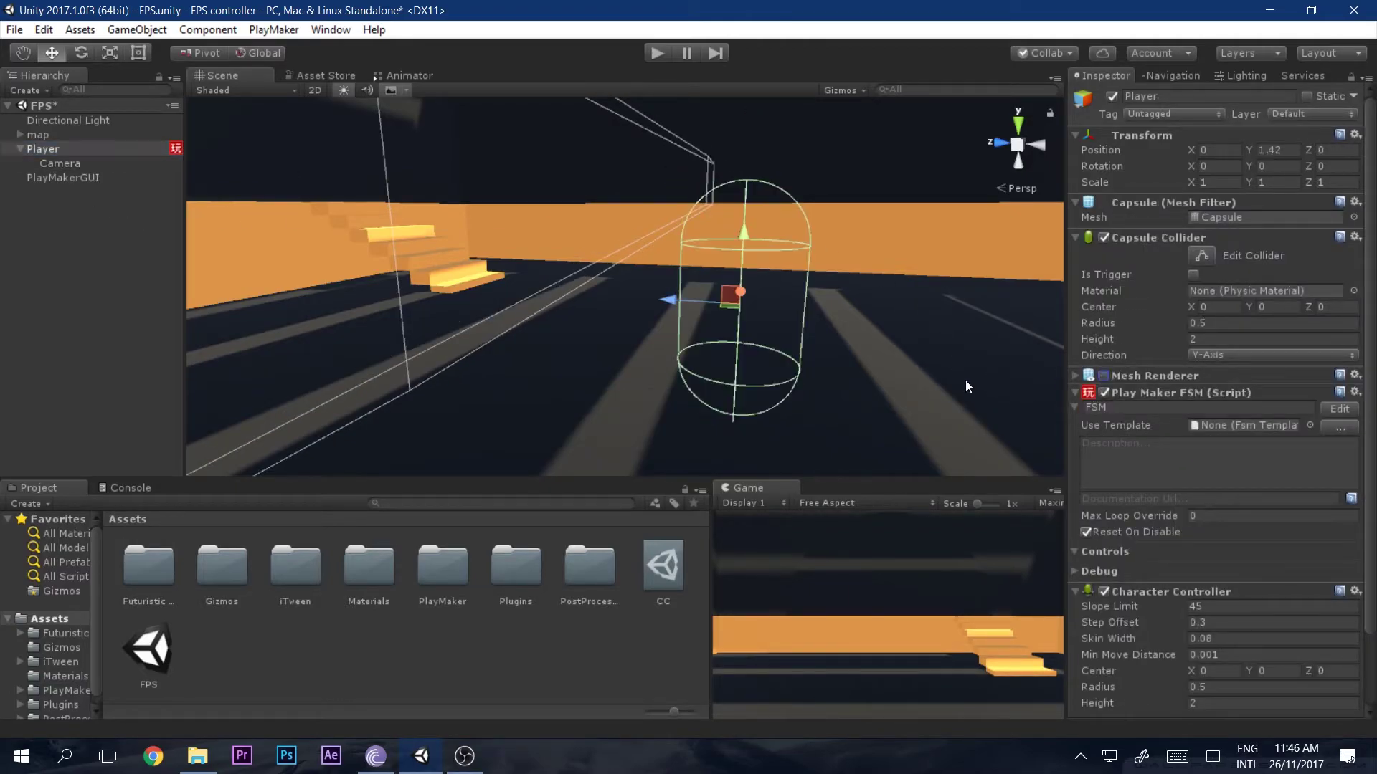
Step: Add a PlayMakerFSM component to the Camera
{"action": "left_click", "coordinate": [86, 162]}
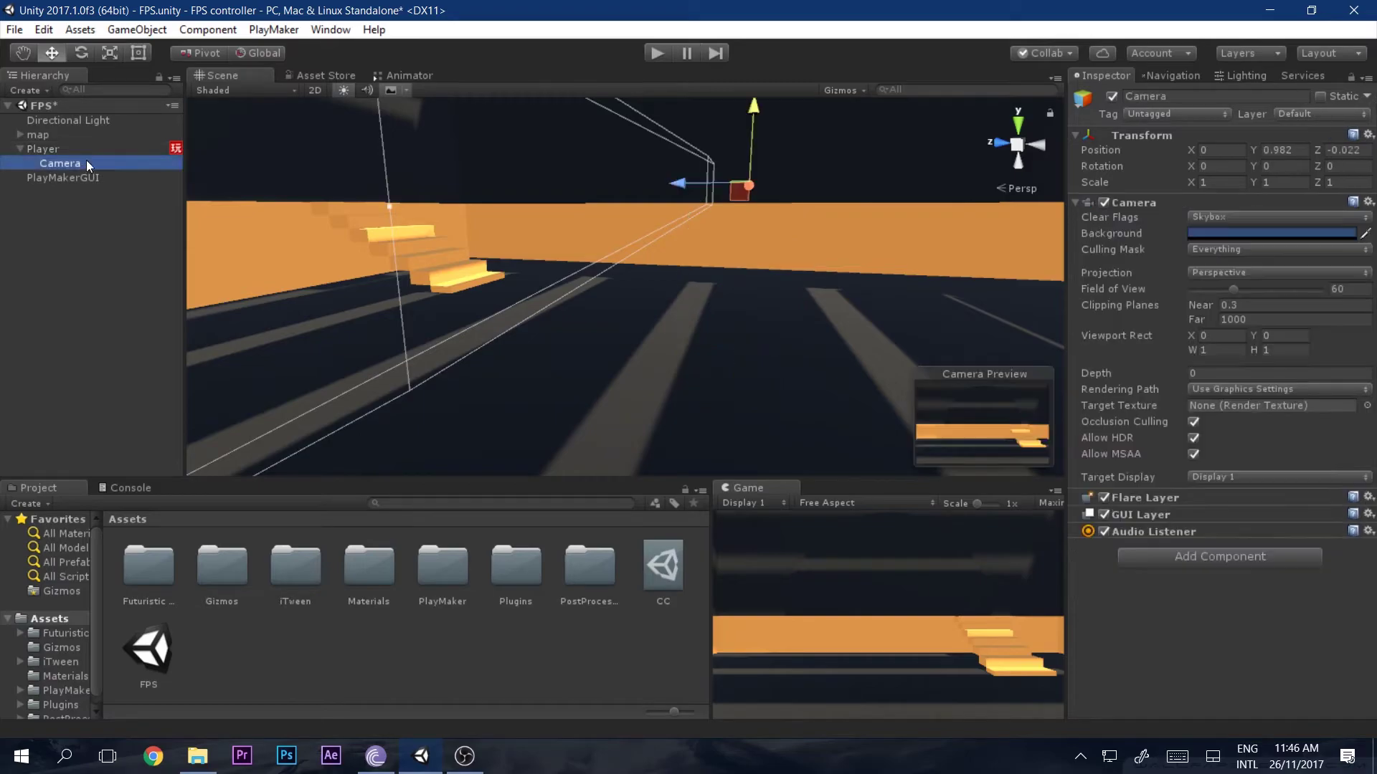
{"action": "left_click", "coordinate": [1228, 557]}
{"action": "left_click", "coordinate": [1180, 336]}
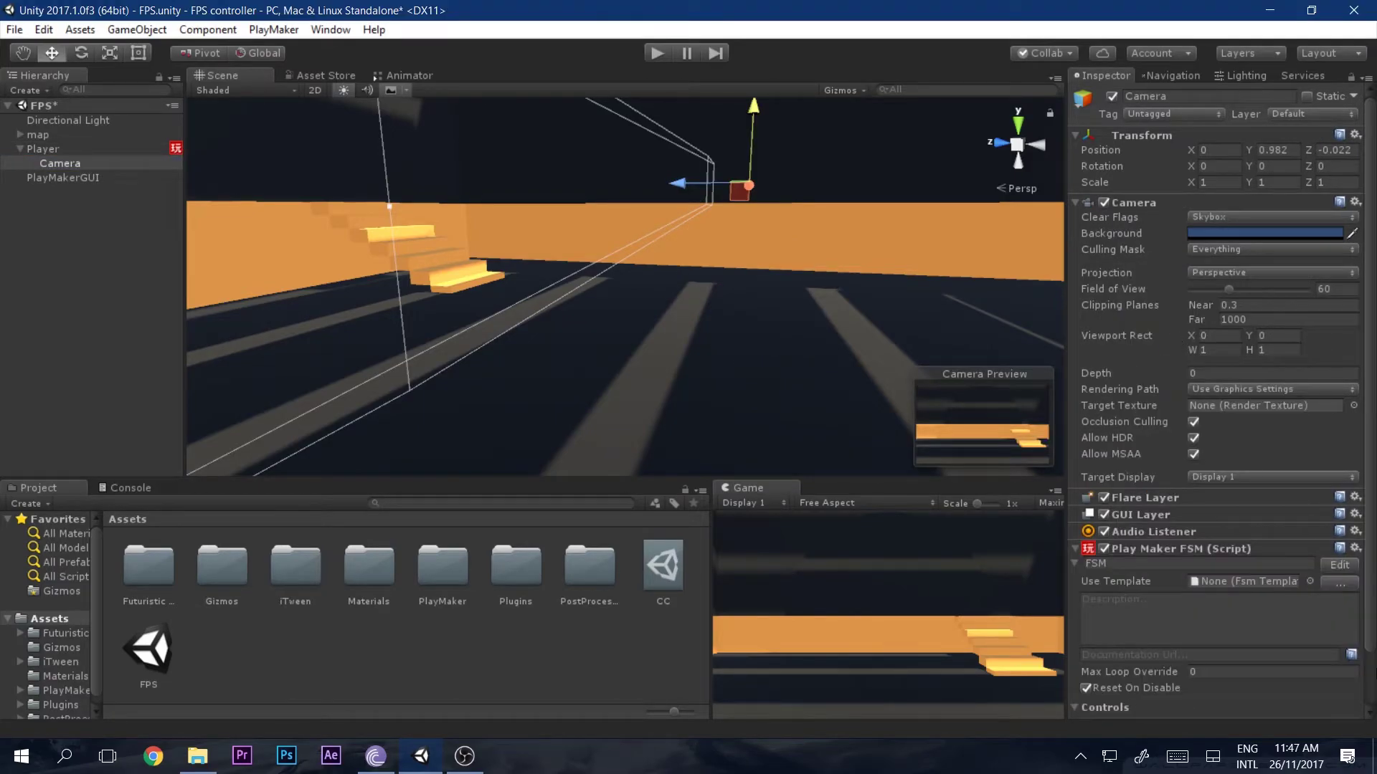
Step: Add the Mouse Look action to State 1 of the Camera's FSM and close the action browser
{"action": "left_click", "coordinate": [1339, 565]}
{"action": "double_click", "coordinate": [1030, 338]}
{"action": "key", "text": "Return"}
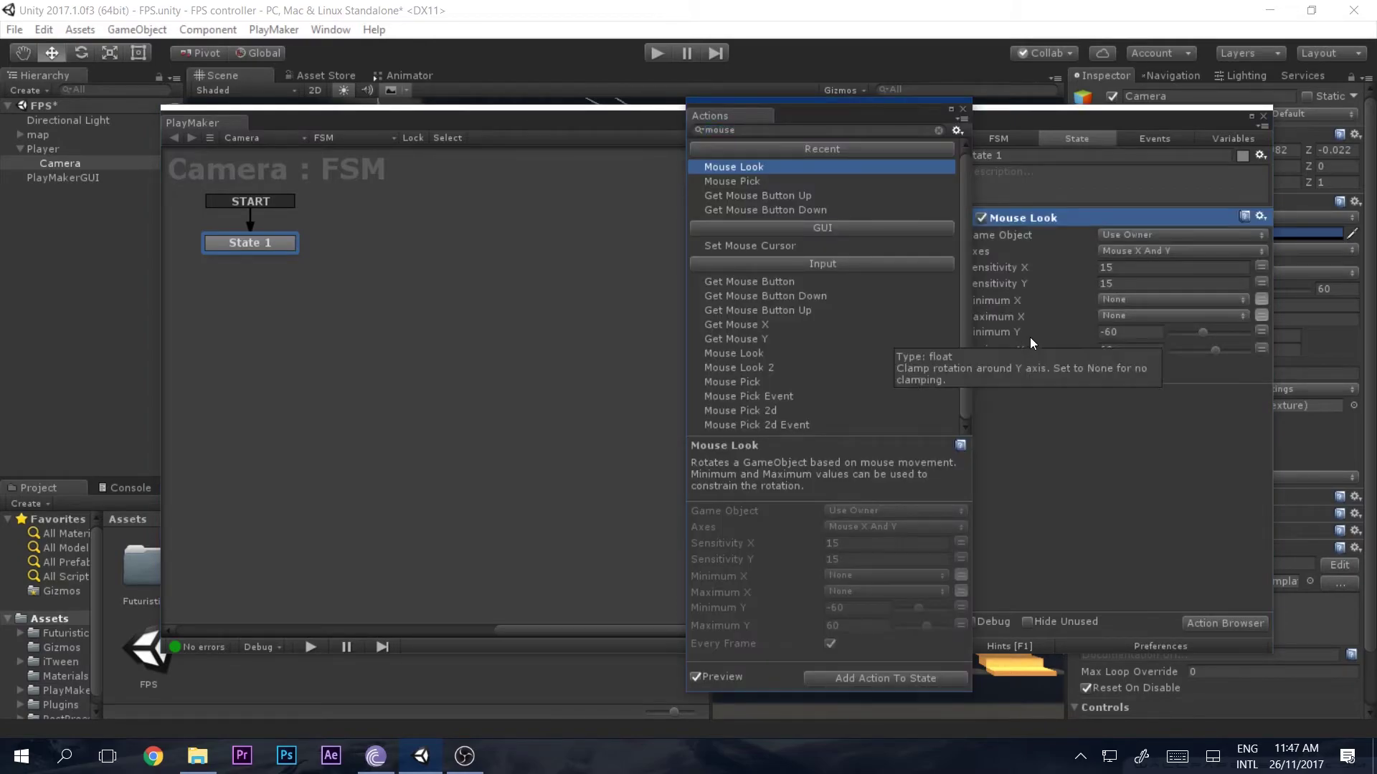
{"action": "left_click", "coordinate": [963, 109]}
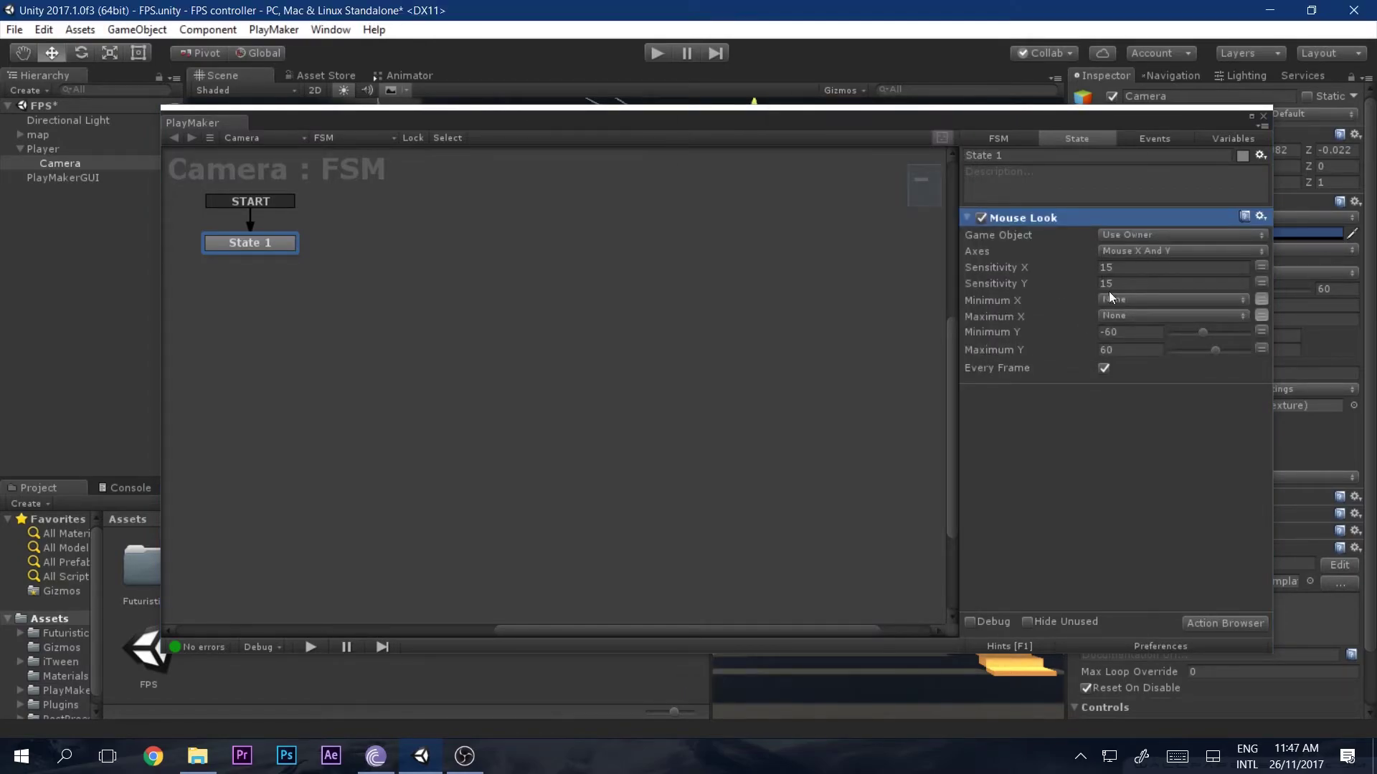
Step: Set Mouse Look's Sensitivity X and Sensitivity Y to 3 and close the PlayMaker editor
{"action": "left_click", "coordinate": [1130, 270]}
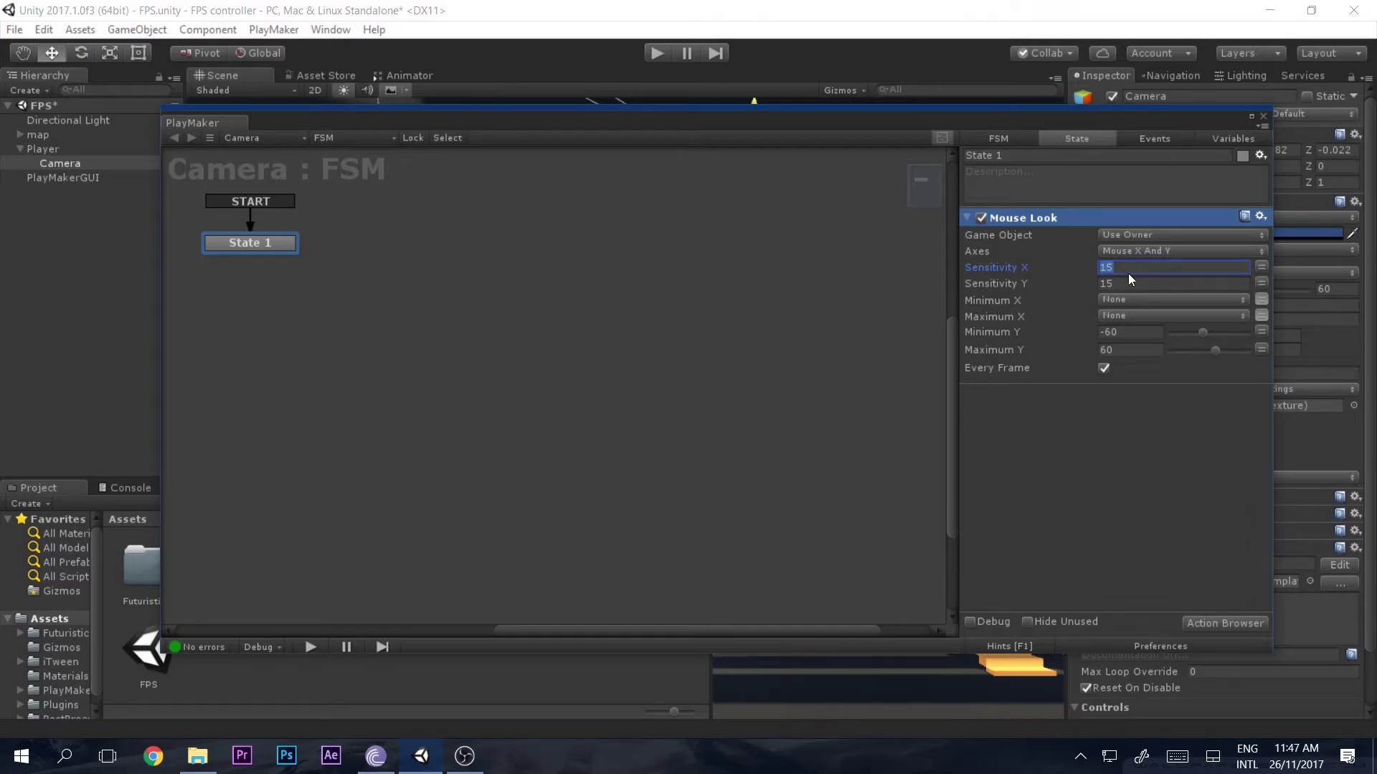
{"action": "type", "text": "3"}
{"action": "left_click", "coordinate": [1115, 285]}
{"action": "type", "text": "3"}
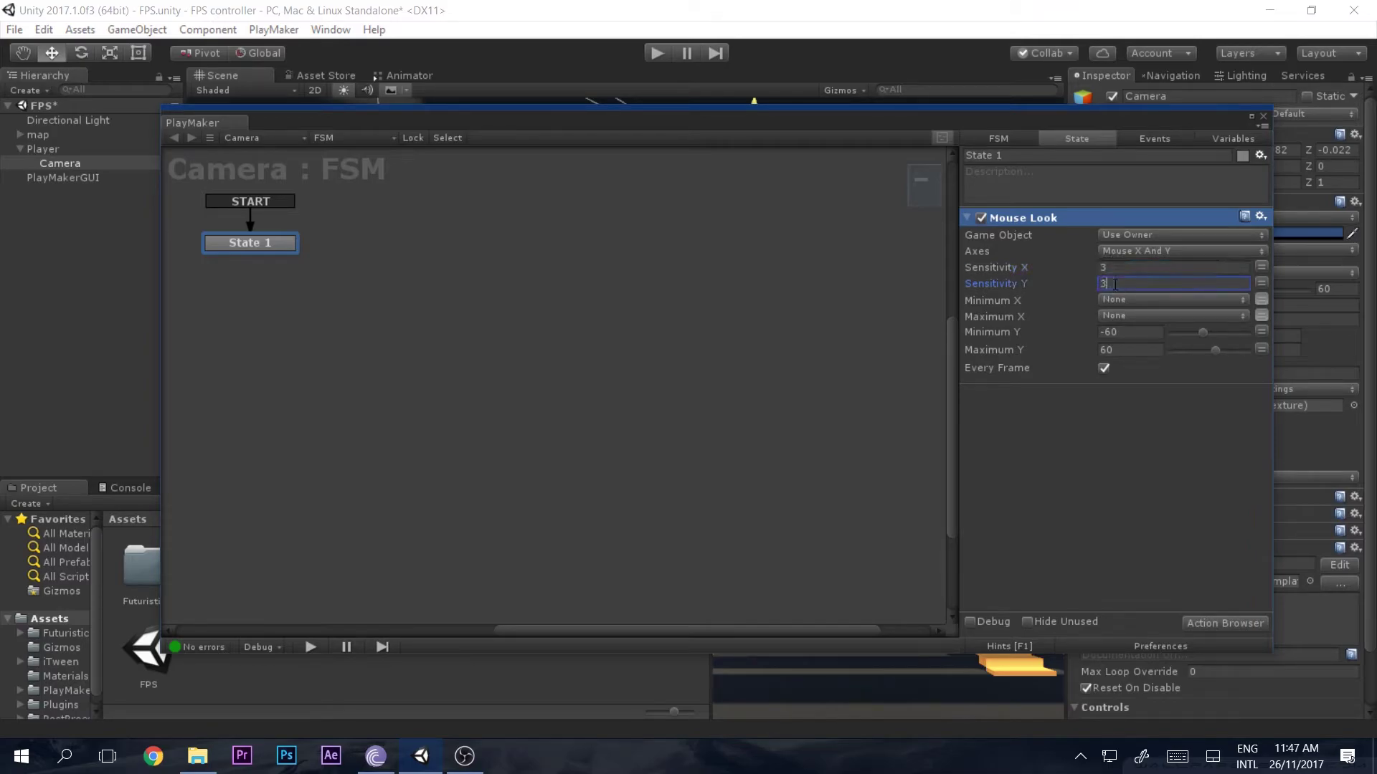
{"action": "left_click", "coordinate": [1261, 119]}
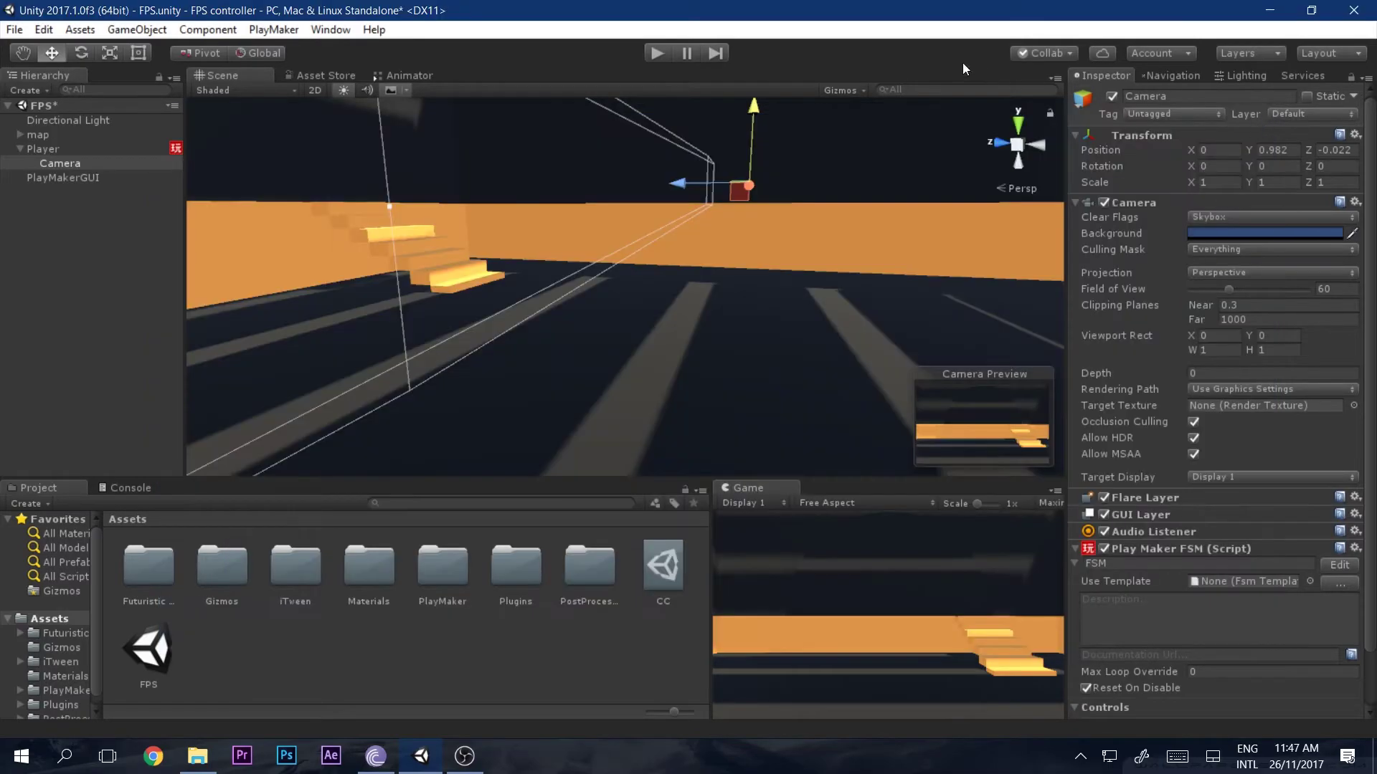
Step: Check the actions in the Player's FSM, and play-test looking around with the mouse
{"action": "left_click", "coordinate": [43, 148]}
{"action": "left_click", "coordinate": [1348, 408]}
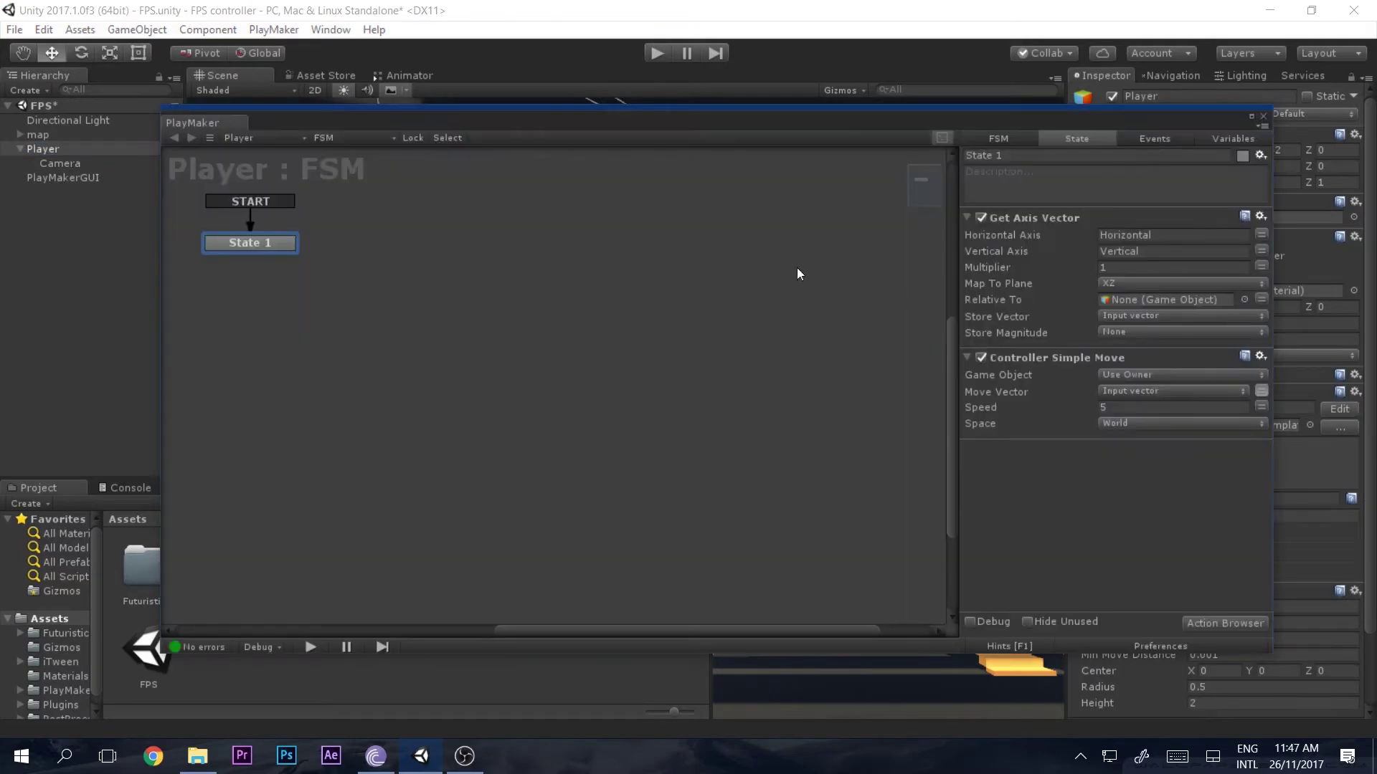
{"action": "left_click", "coordinate": [1263, 117]}
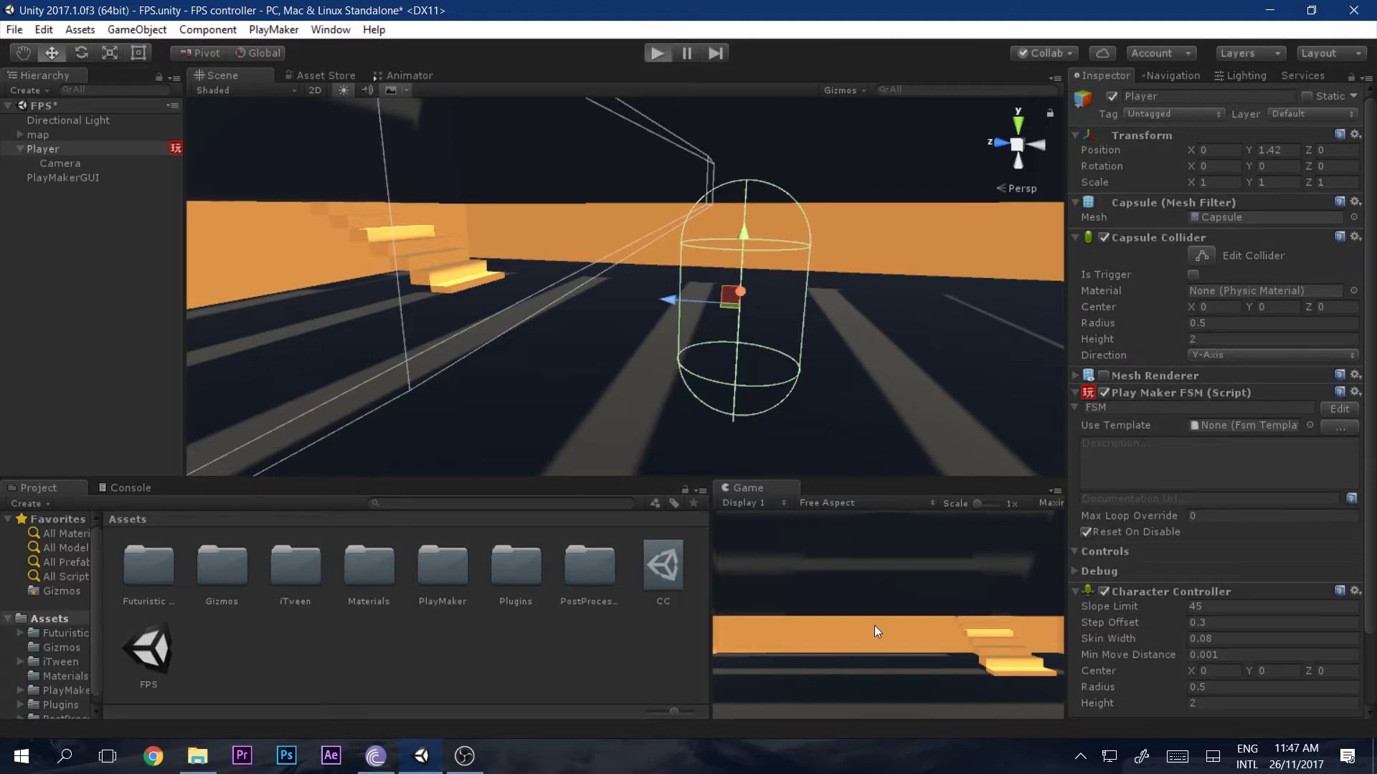
{"action": "key", "text": "ctrl+p"}
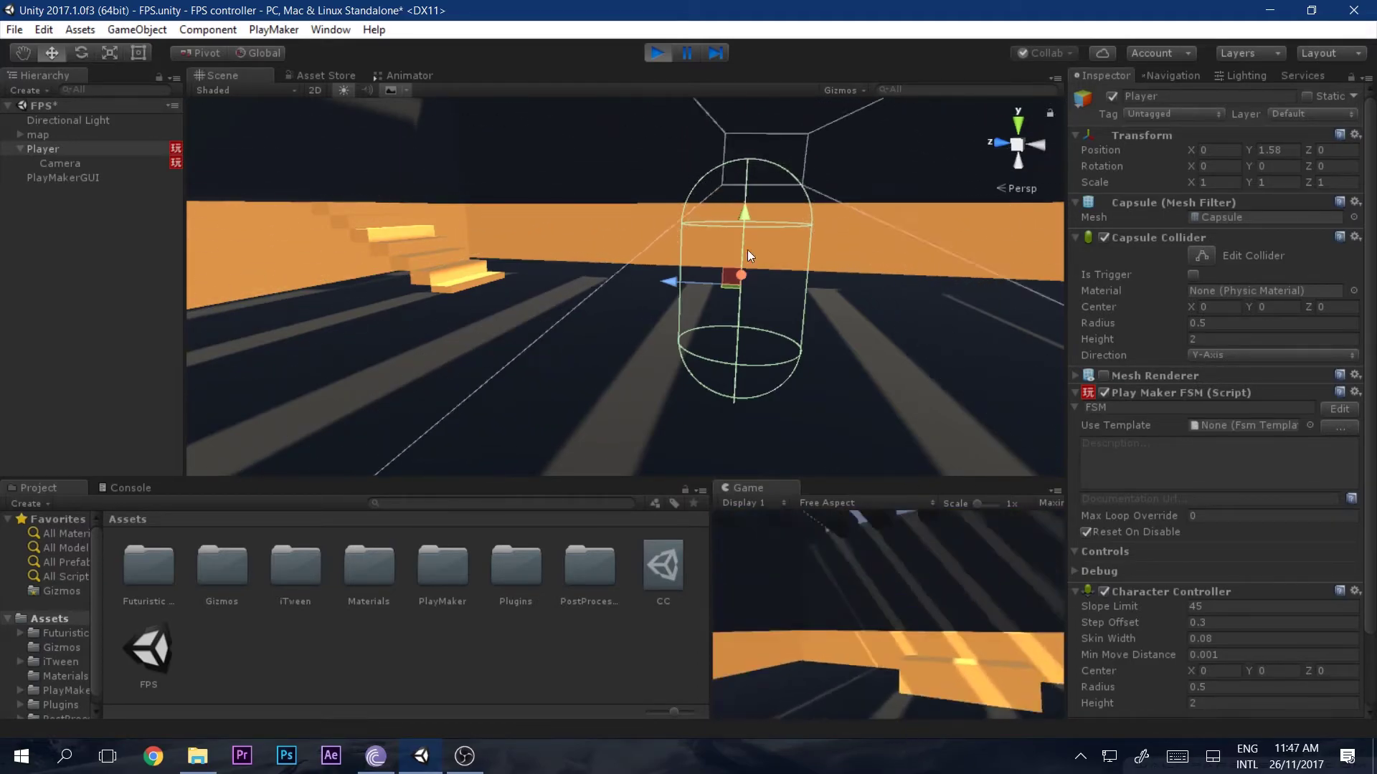
{"action": "left_click", "coordinate": [666, 47]}
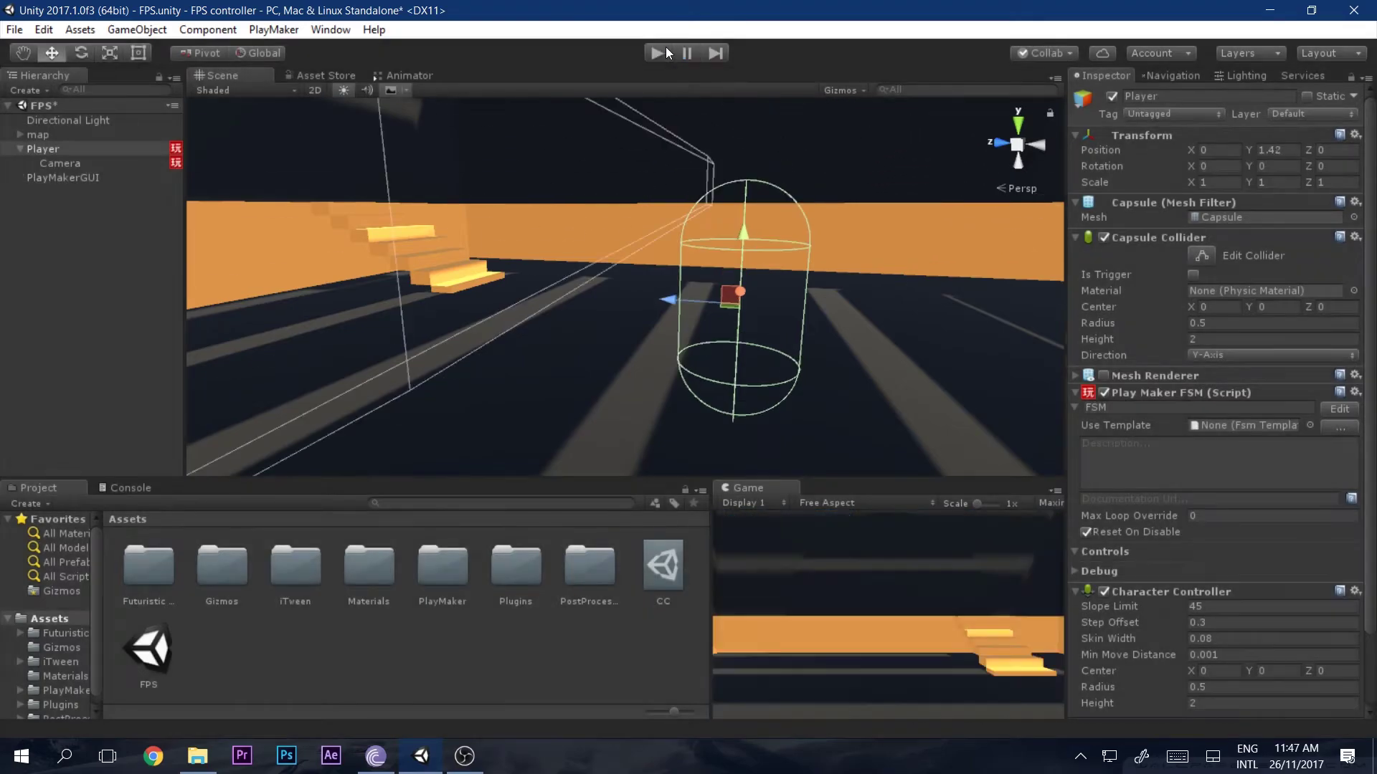
Step: Enable Invert for the Mouse Y axis in the project's input settings and play-test the mouse look
{"action": "left_click", "coordinate": [46, 31]}
{"action": "mouse_move", "coordinate": [114, 472]}
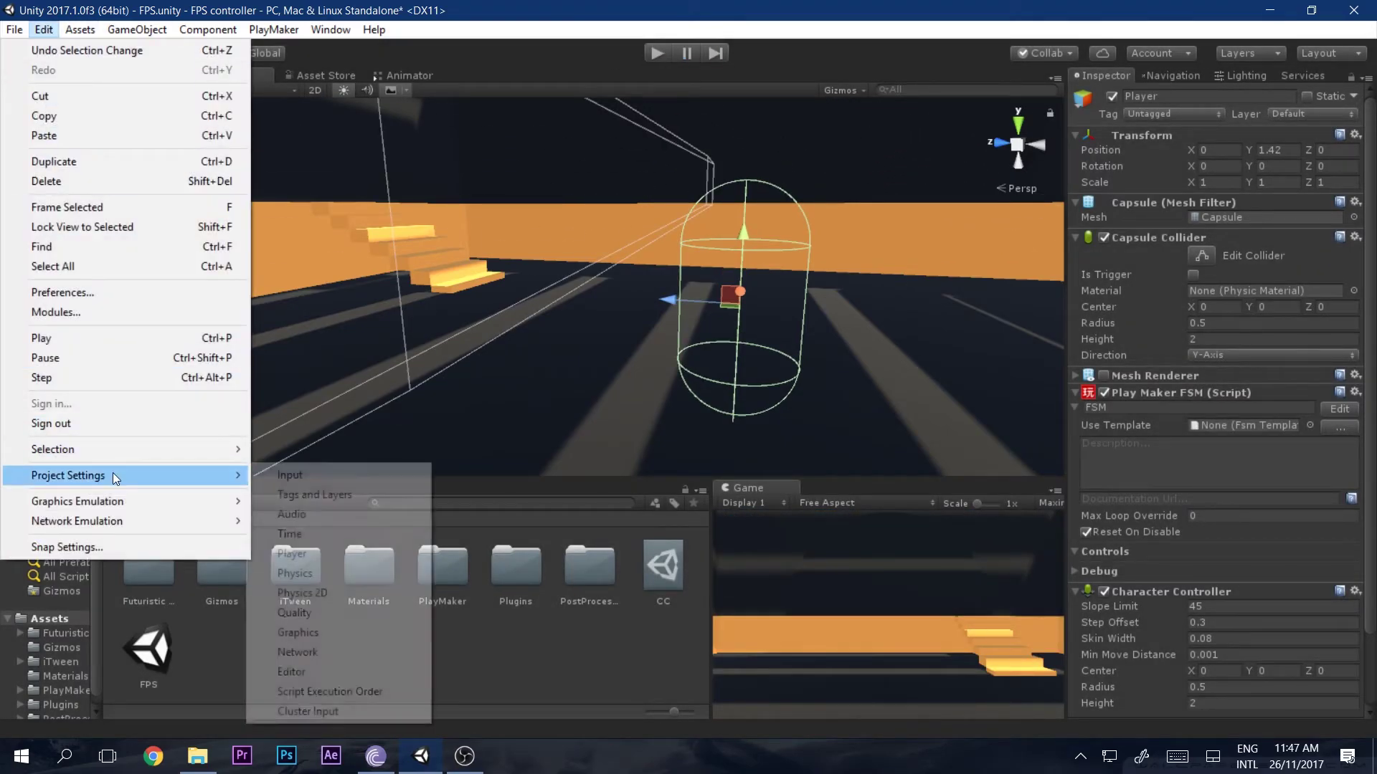
{"action": "left_click", "coordinate": [295, 475]}
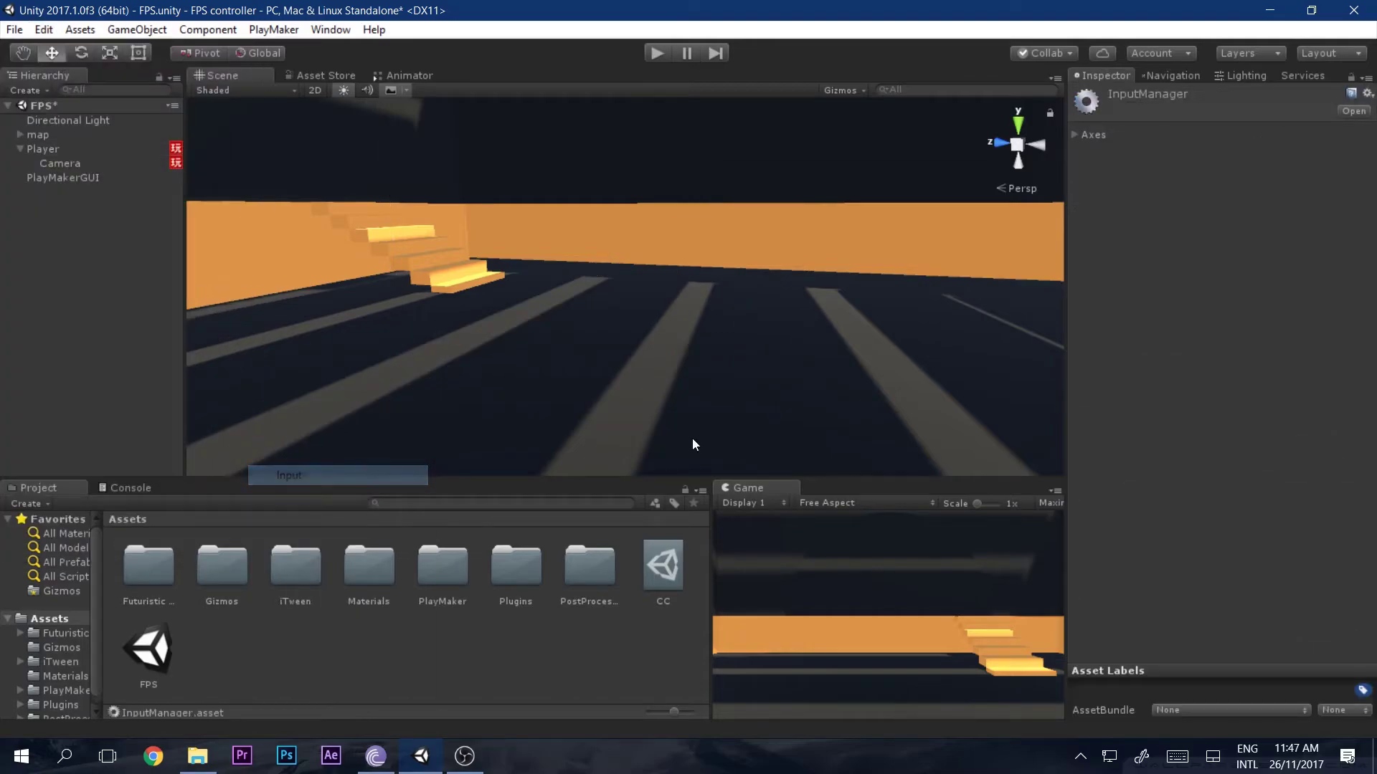
{"action": "left_click", "coordinate": [1074, 136]}
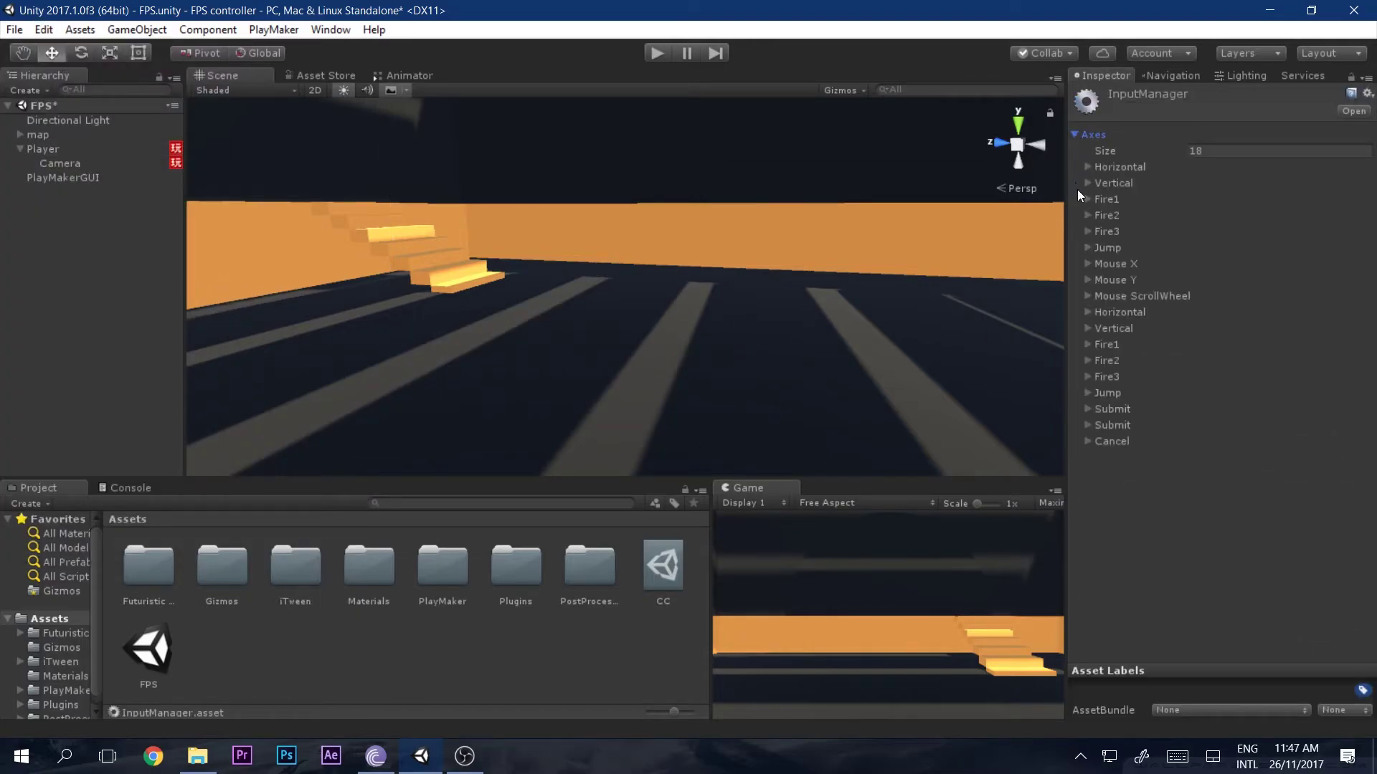
{"action": "left_click", "coordinate": [1095, 281]}
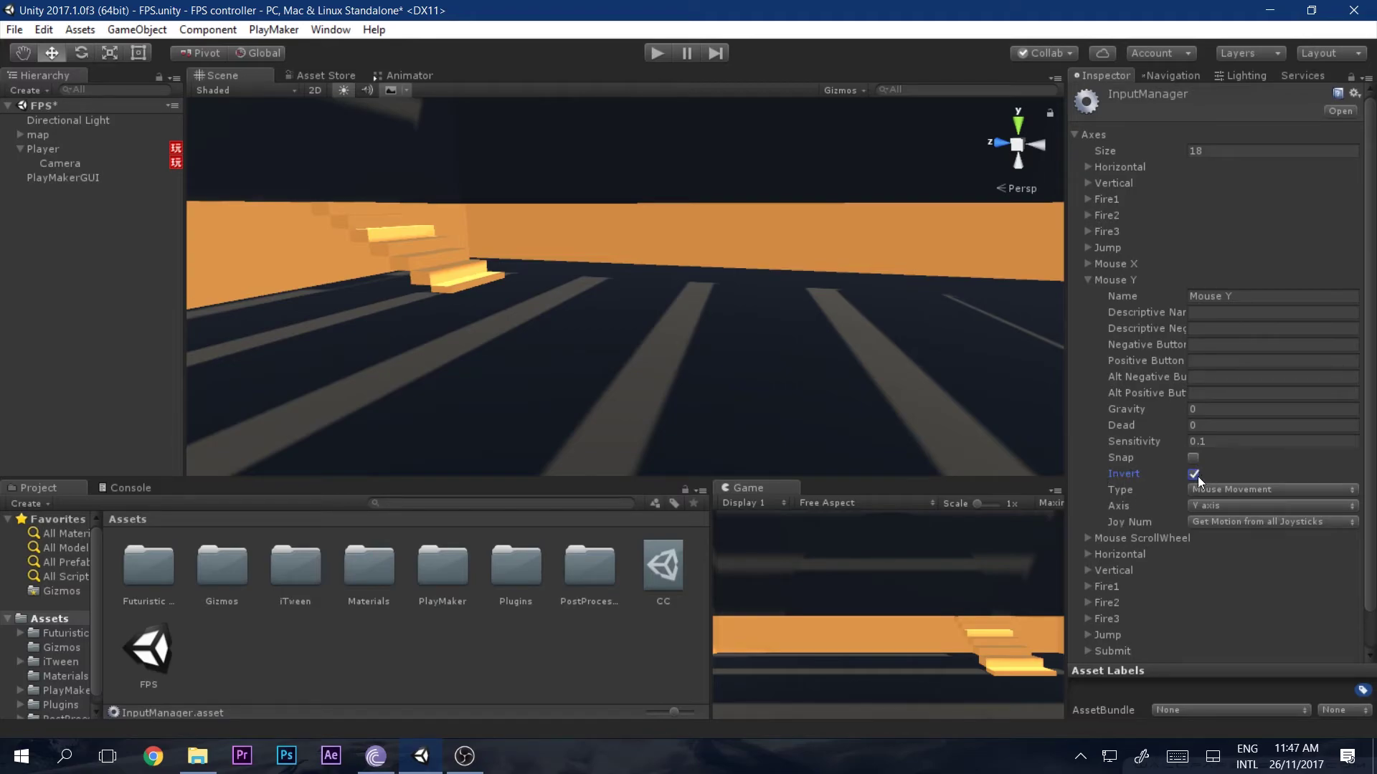
{"action": "left_click", "coordinate": [1111, 281]}
{"action": "left_click", "coordinate": [1097, 136]}
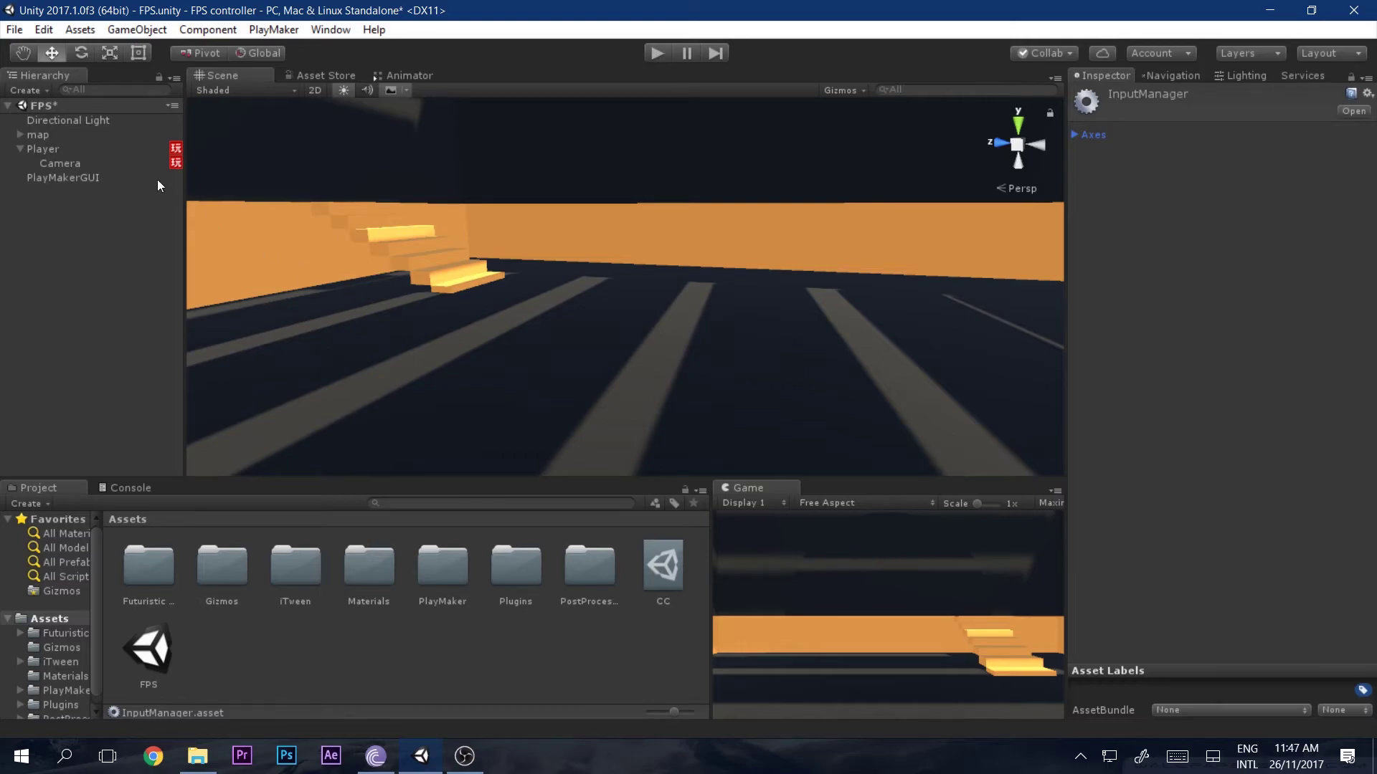
{"action": "left_click", "coordinate": [656, 53]}
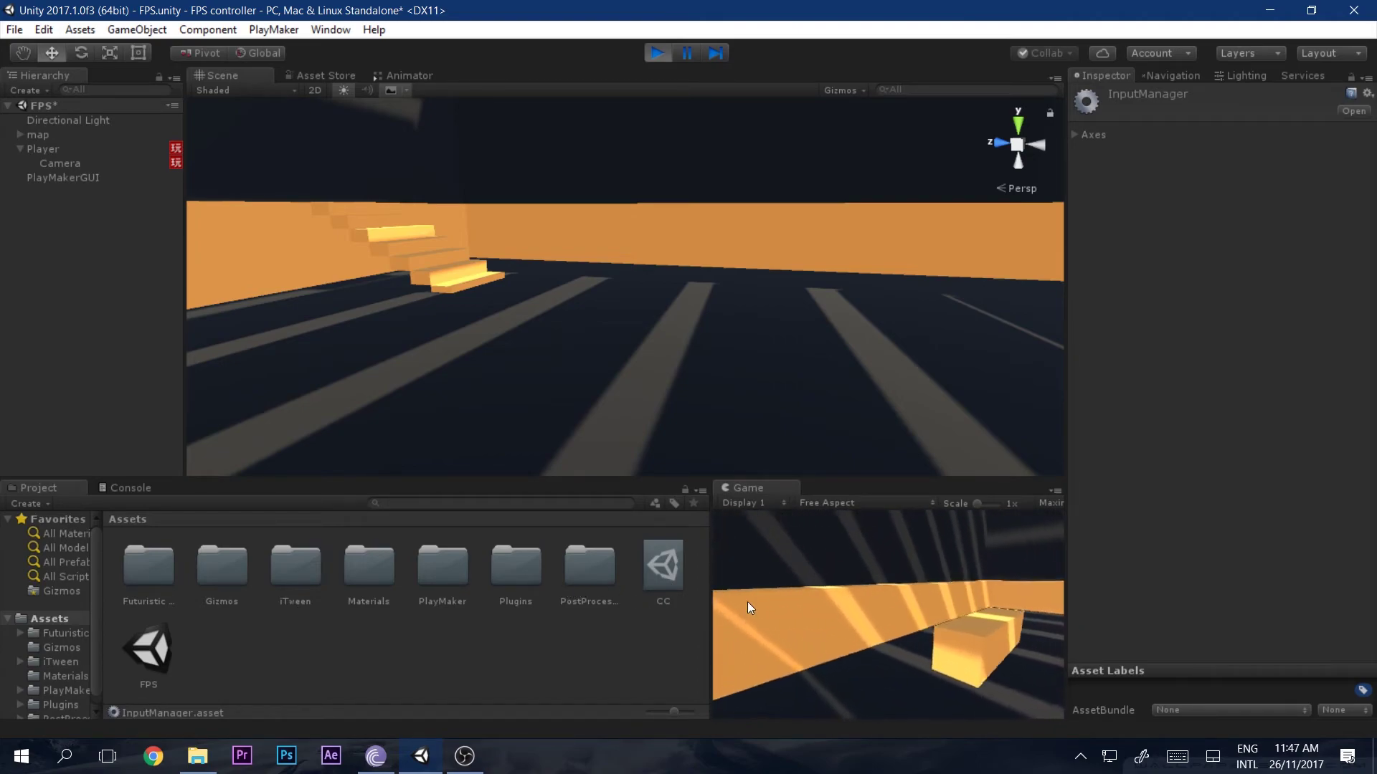
{"action": "left_click", "coordinate": [656, 53]}
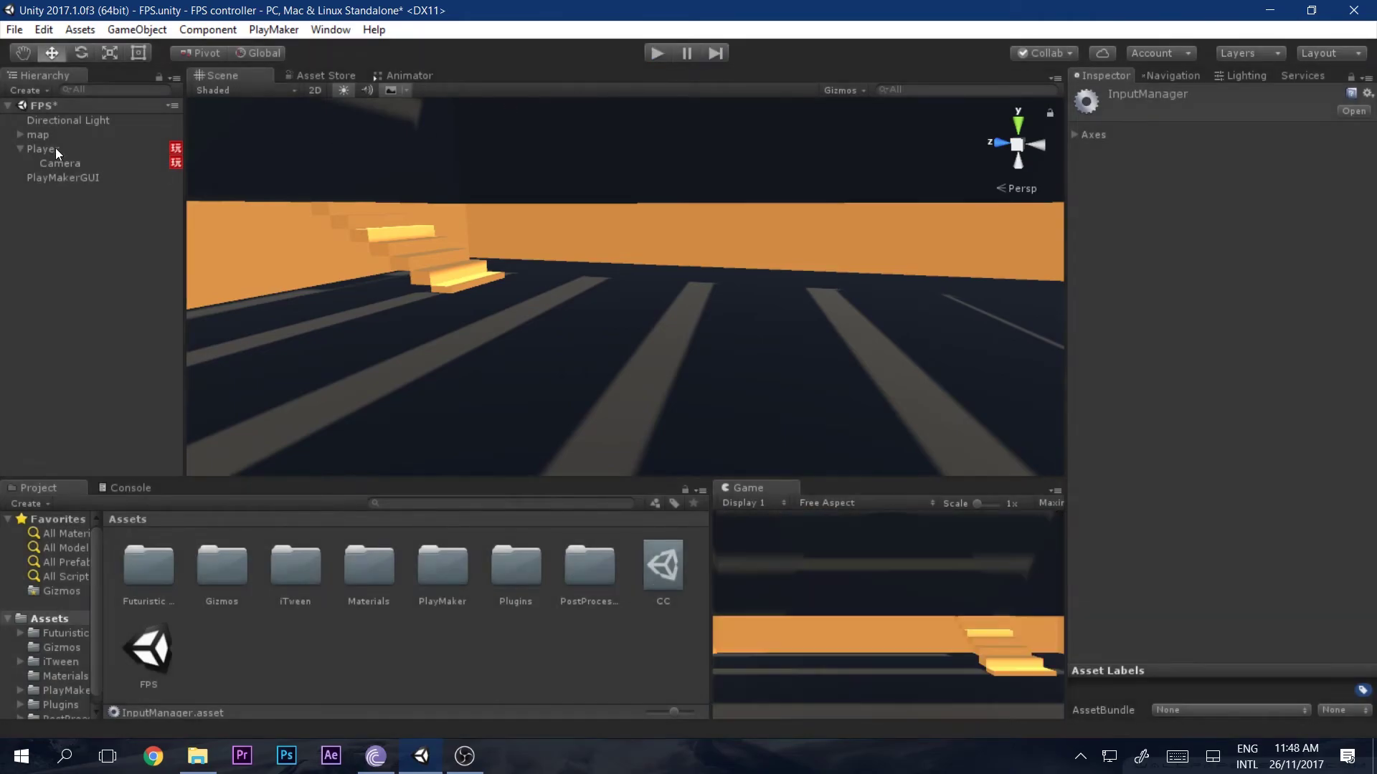
Step: Assign the Camera as Get Axis Vector's Relative To object in the Player's FSM and play-test the movement
{"action": "left_click", "coordinate": [55, 149]}
{"action": "left_click", "coordinate": [1340, 409]}
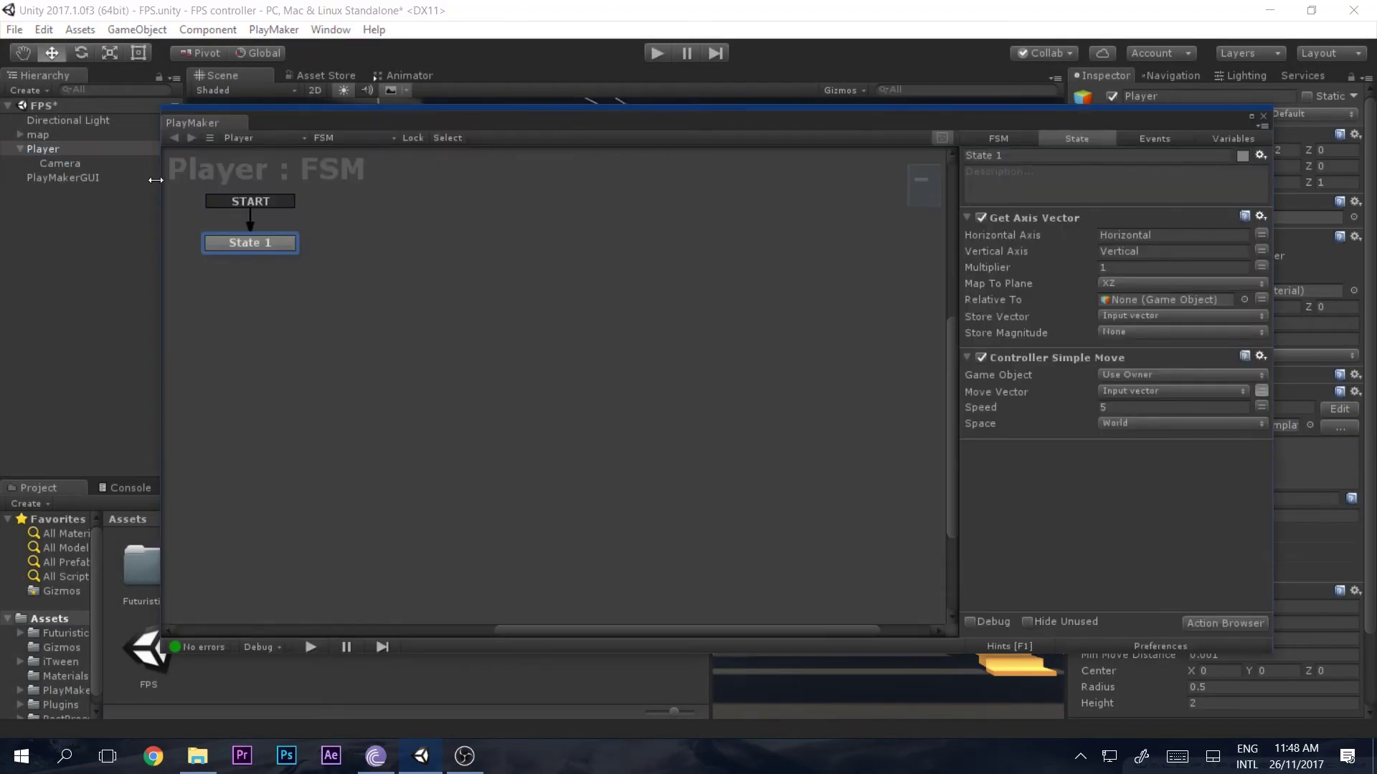
{"action": "left_click_drag", "start_coordinate": [388, 280], "coordinate": [1136, 302]}
{"action": "left_click", "coordinate": [1264, 115]}
{"action": "left_click", "coordinate": [655, 52]}
{"action": "key", "text": "shift+space"}
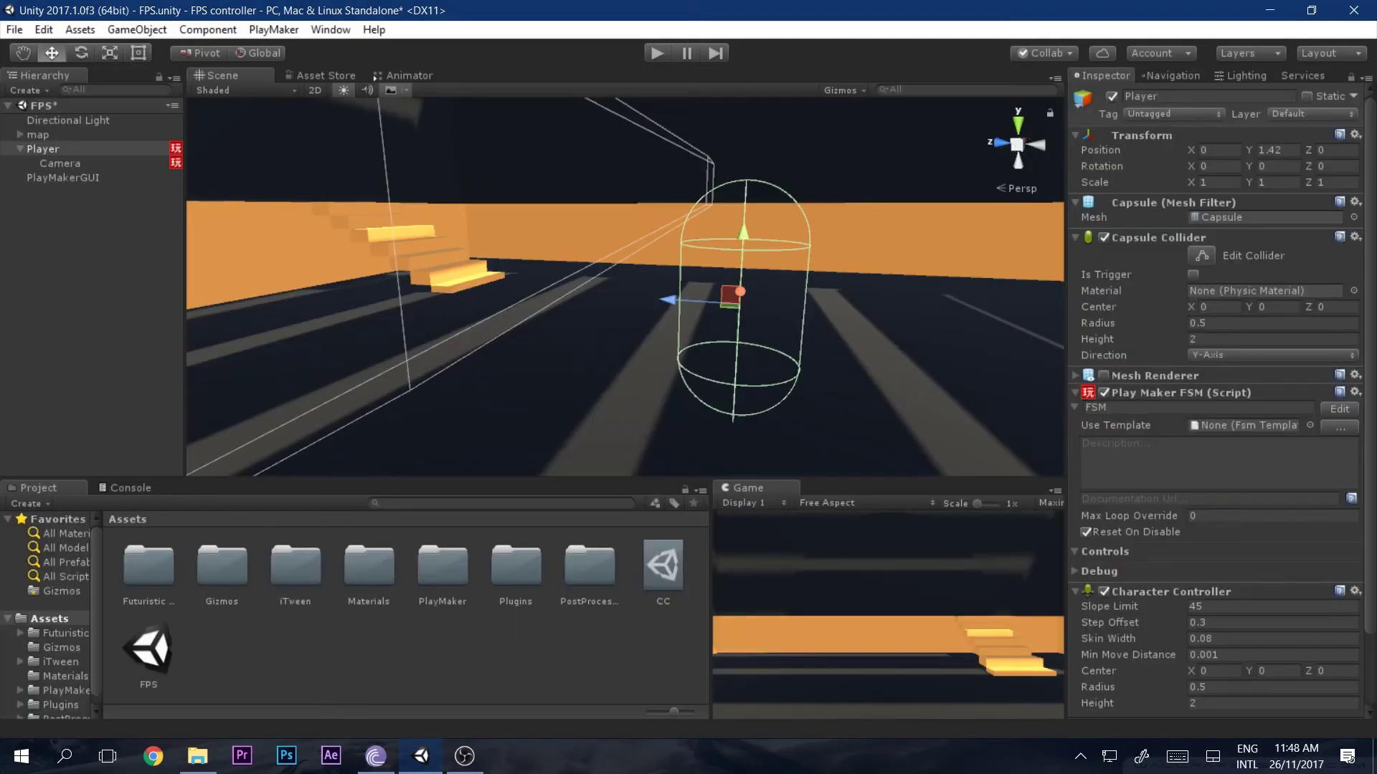
Step: Review the components on the Player's child Camera, including its PlayMaker FSM
{"action": "left_click", "coordinate": [60, 162]}
{"action": "scroll", "coordinate": [1107, 670], "scroll_direction": "down", "scroll_amount": 3}
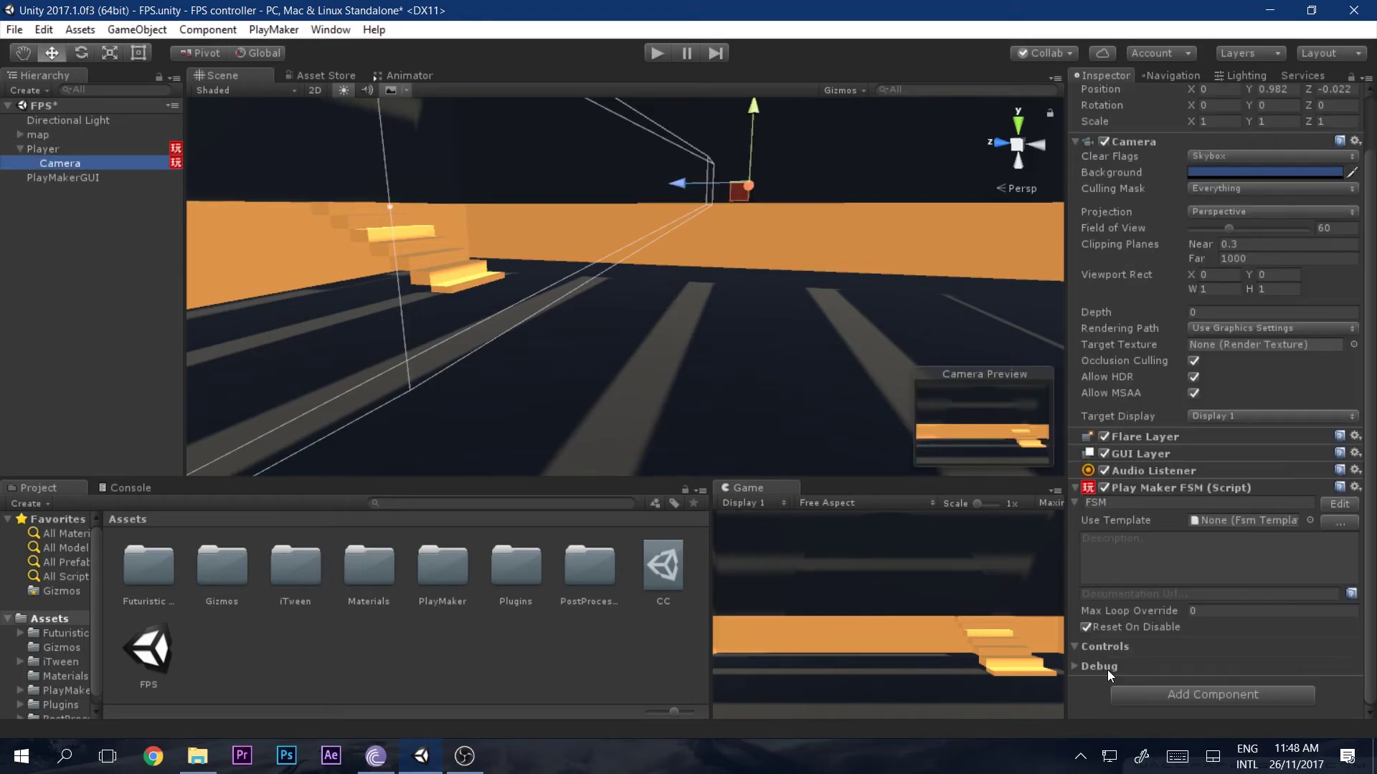
{"action": "scroll", "coordinate": [1108, 399], "scroll_direction": "up", "scroll_amount": 3}
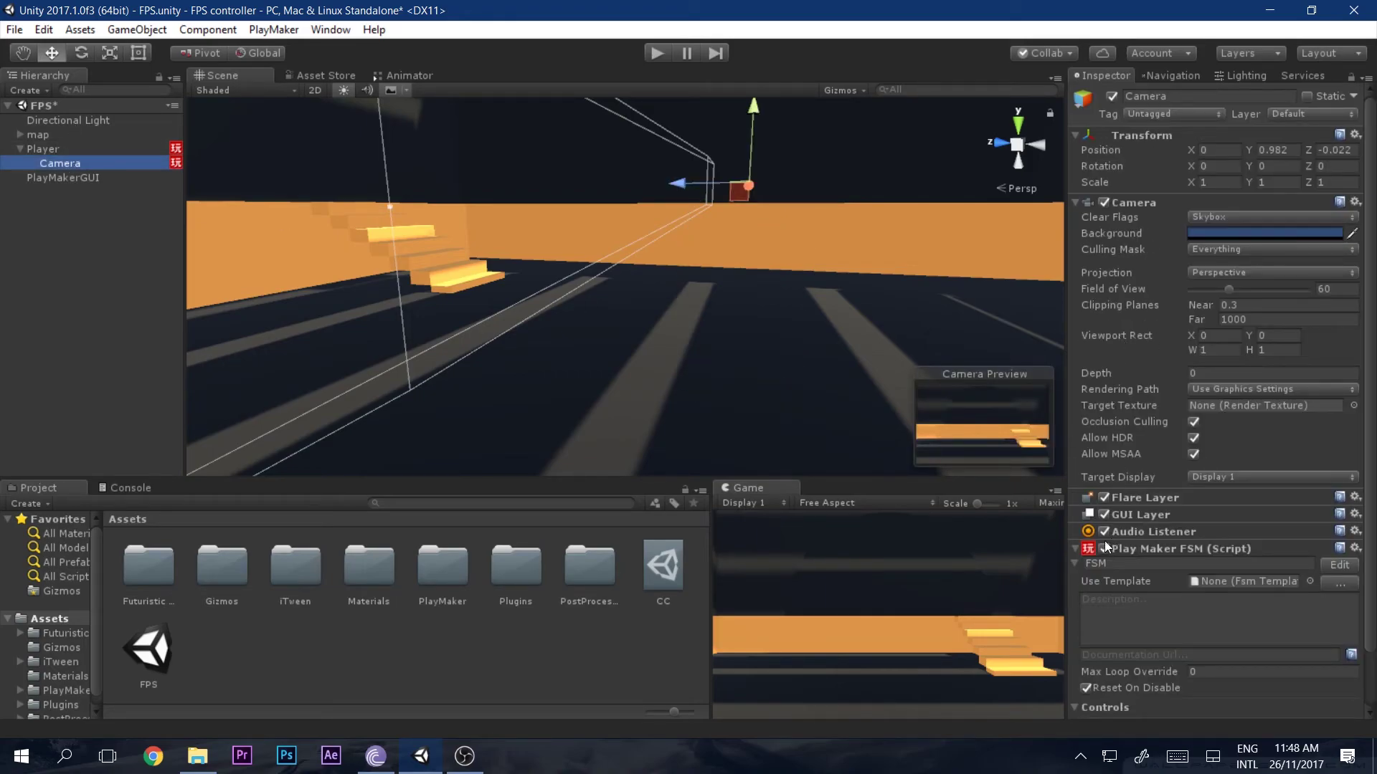
{"action": "scroll", "coordinate": [1110, 552], "scroll_direction": "down", "scroll_amount": 3}
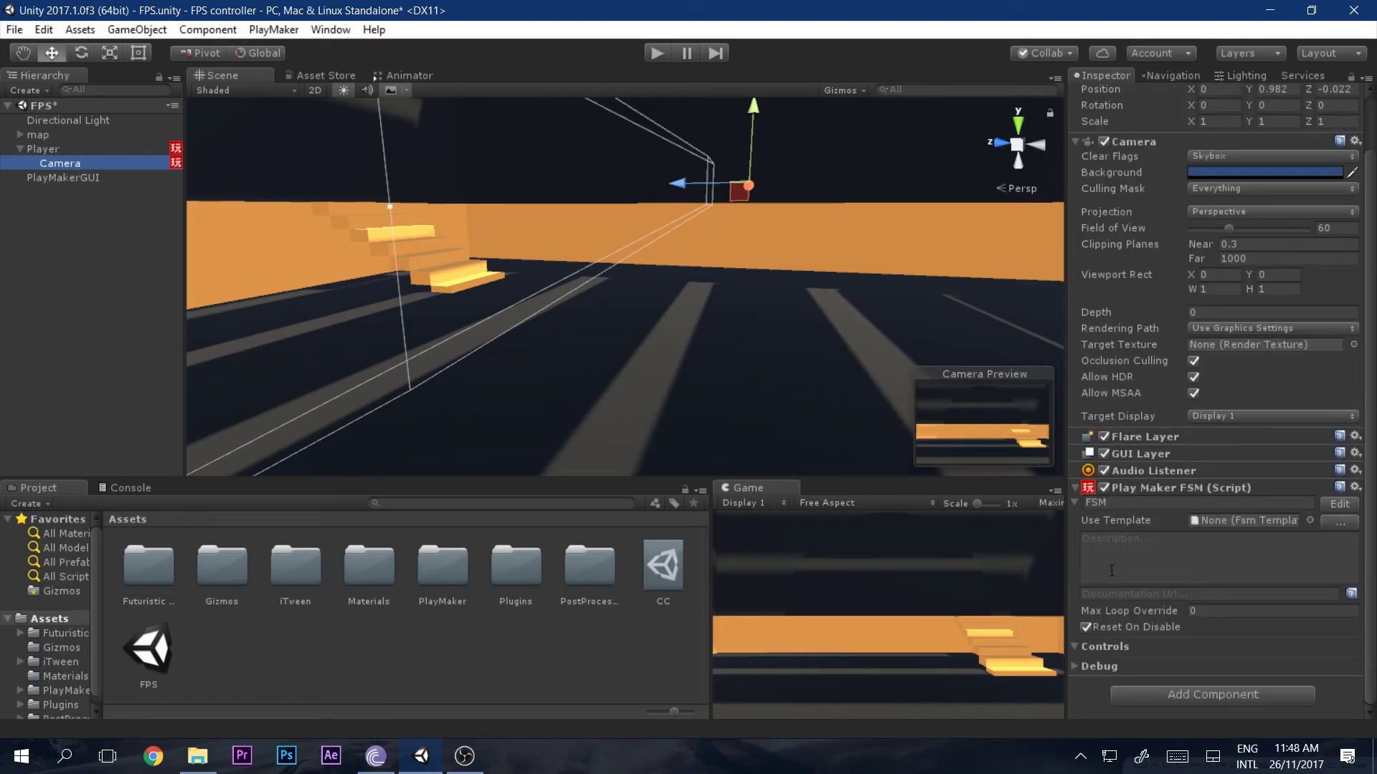
{"action": "scroll", "coordinate": [1112, 574], "scroll_direction": "up", "scroll_amount": 3}
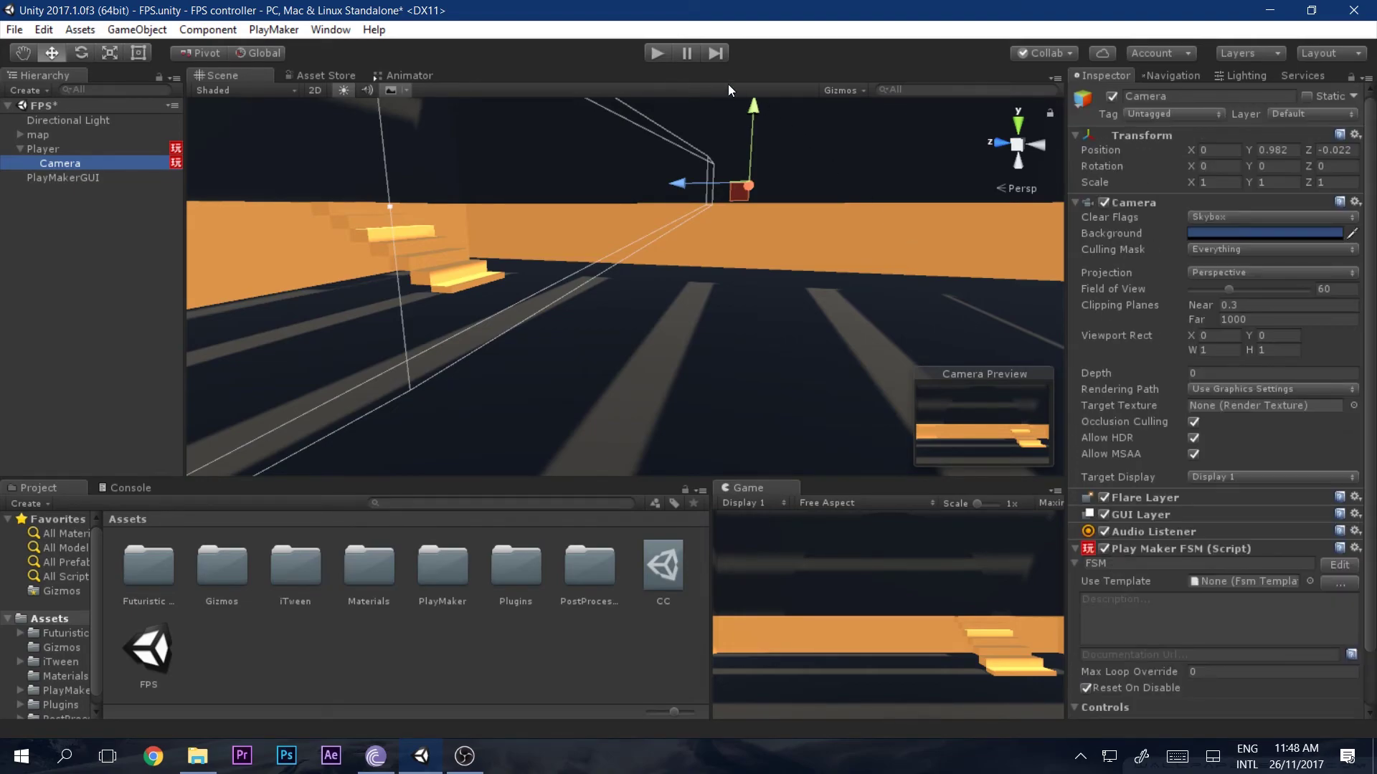
Step: Play-test the finished controller by walking forward around the map and steering with the mouse look
{"action": "left_click", "coordinate": [664, 54]}
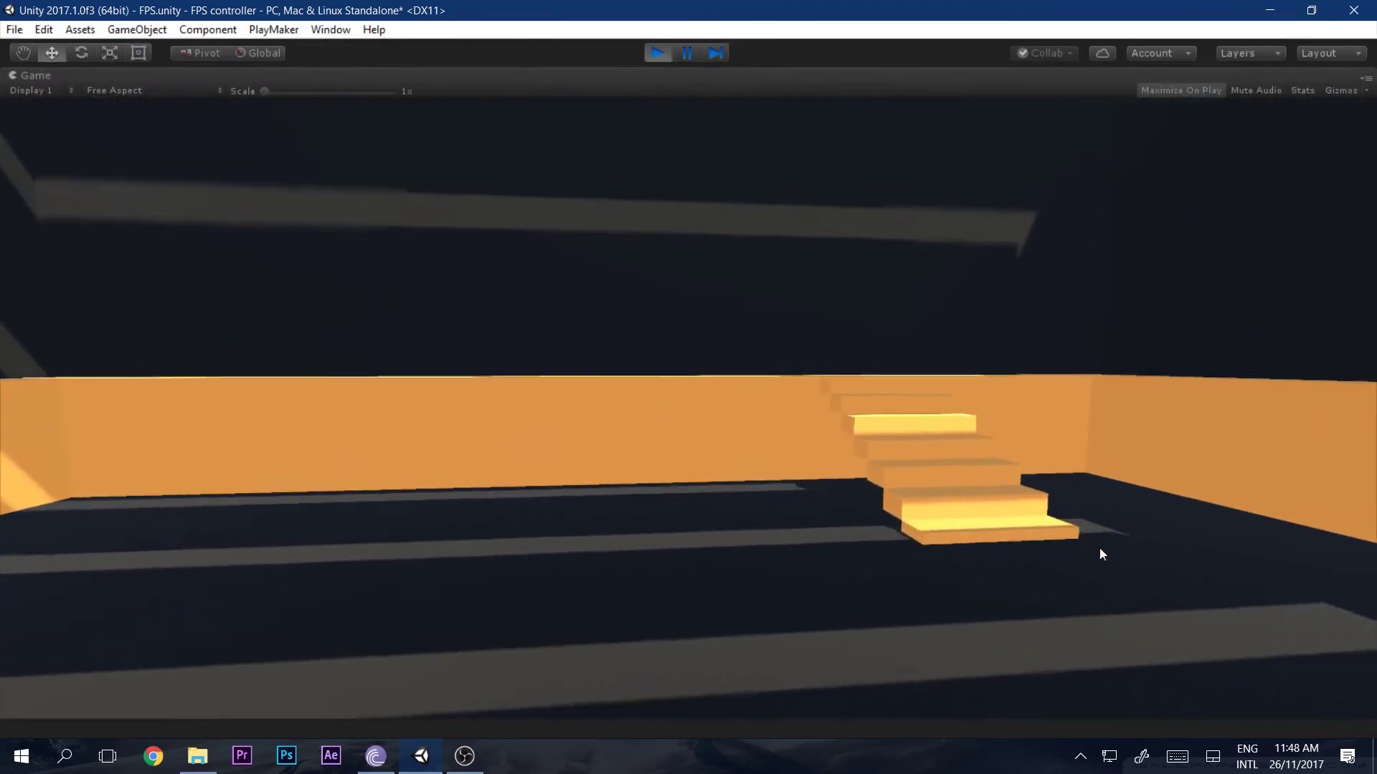
{"action": "key", "text": "w"}
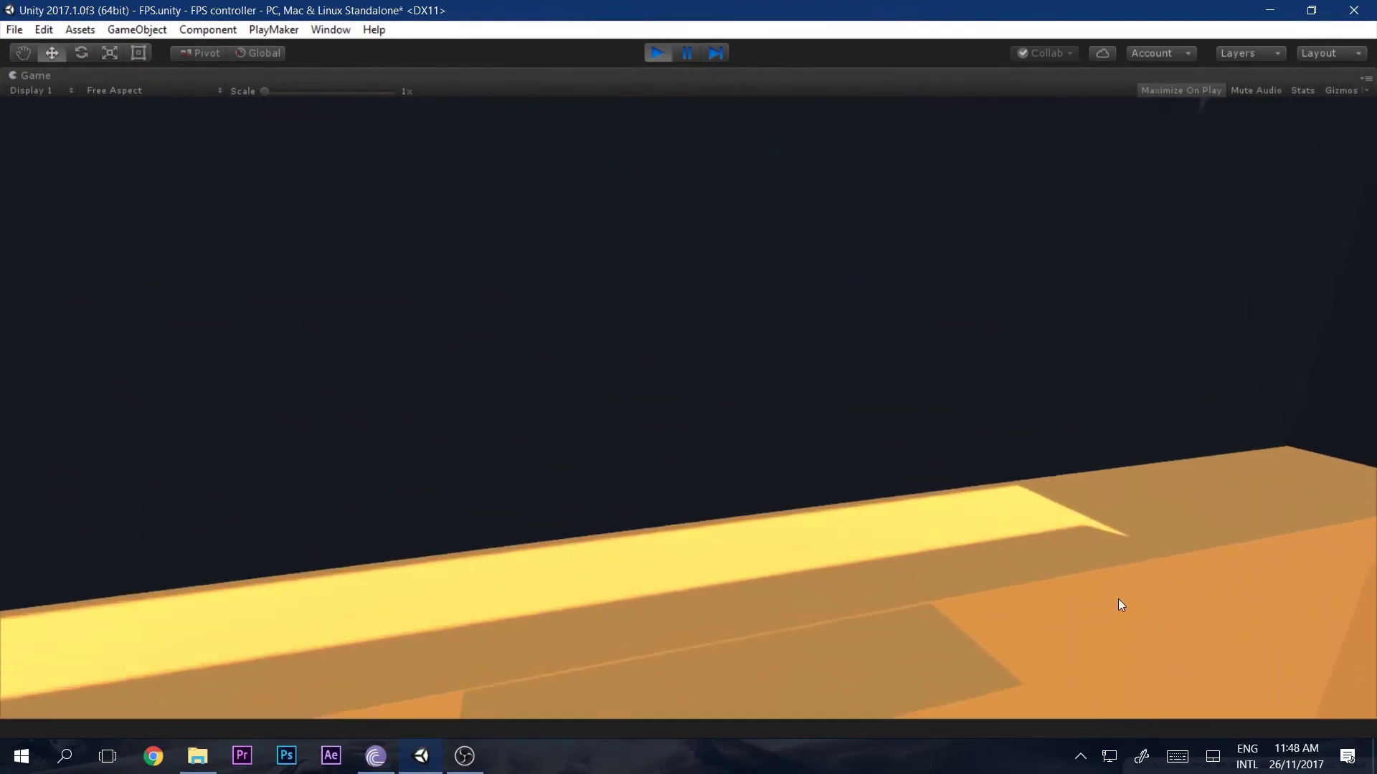
{"action": "key", "text": "w"}
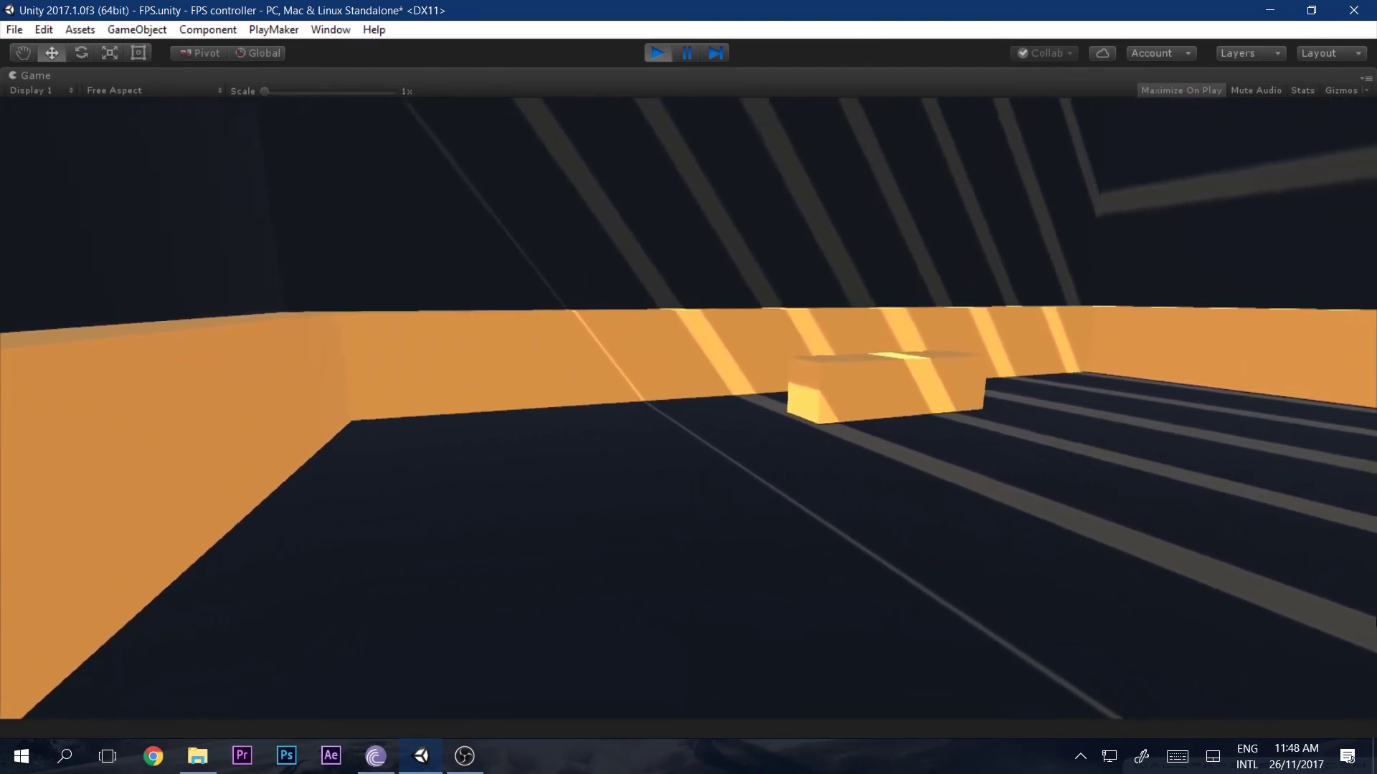
{"action": "key", "text": "w"}
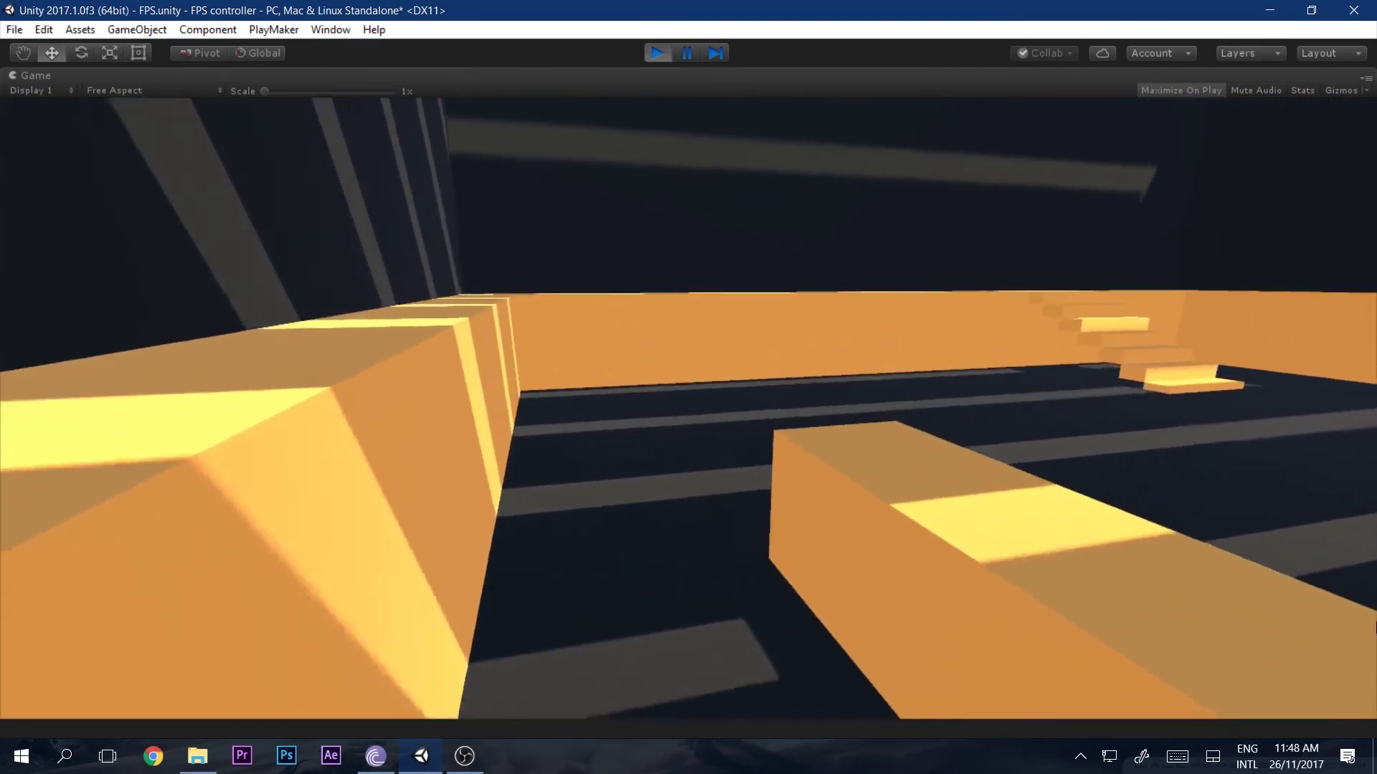
{"action": "key", "text": "w"}
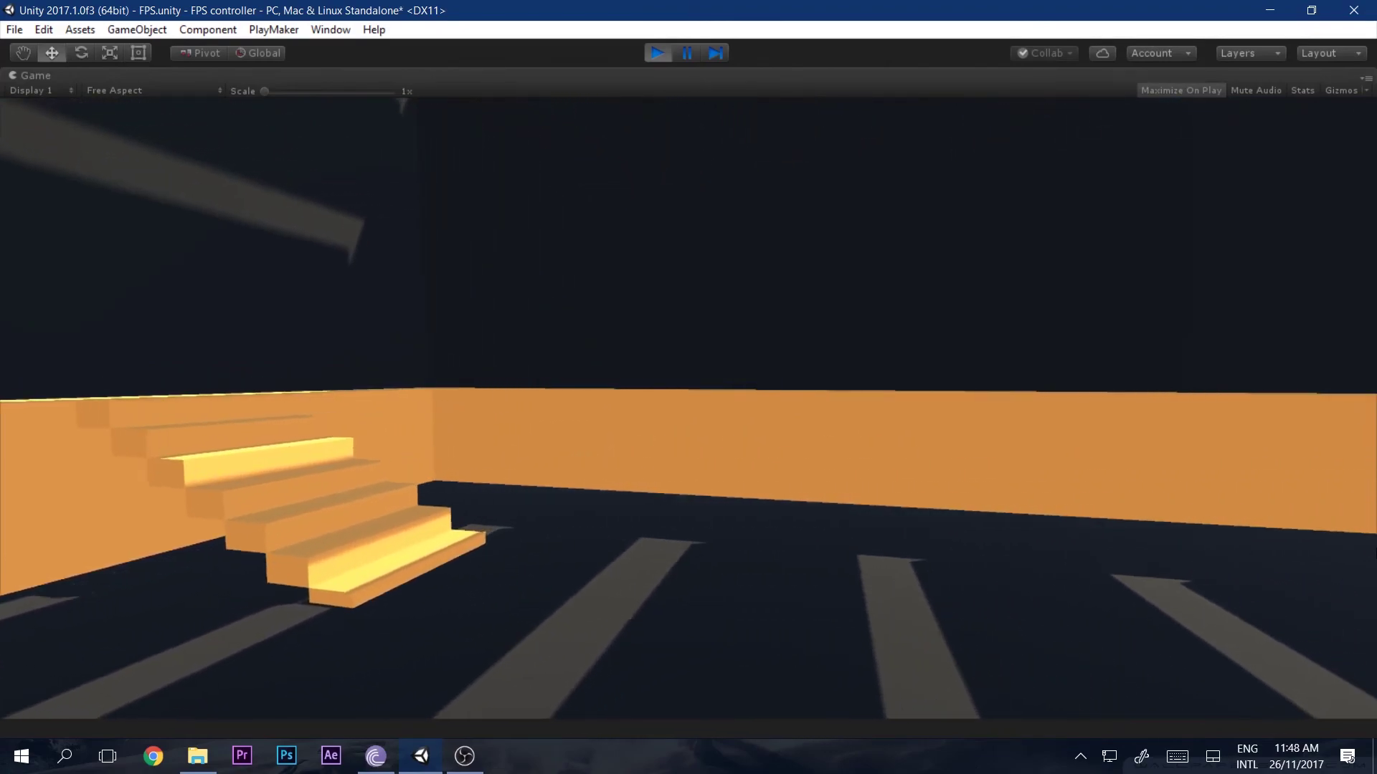